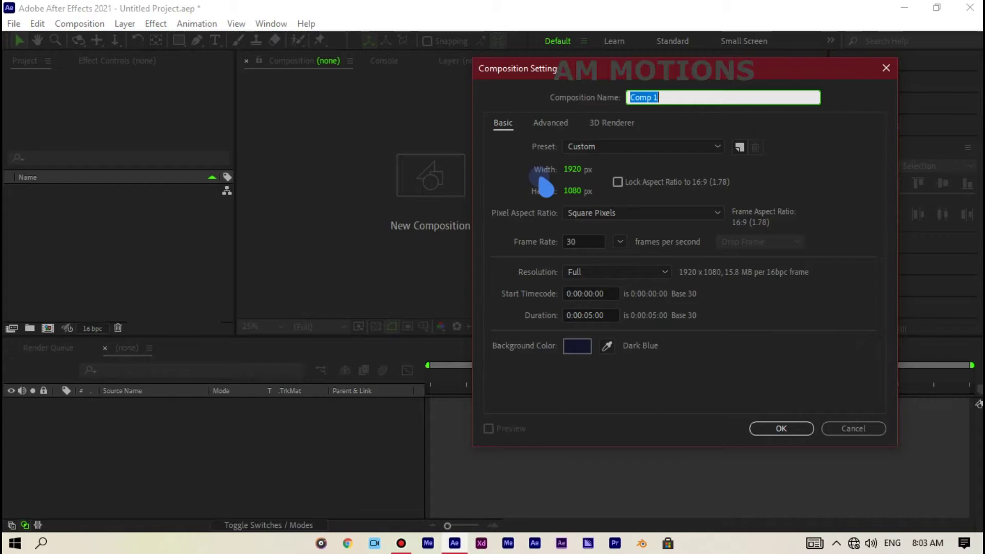
- Name the new 1920×1080, 30 fps, 5-second dark blue composition OCEAN
{"action": "type", "text": "OCEAN"}
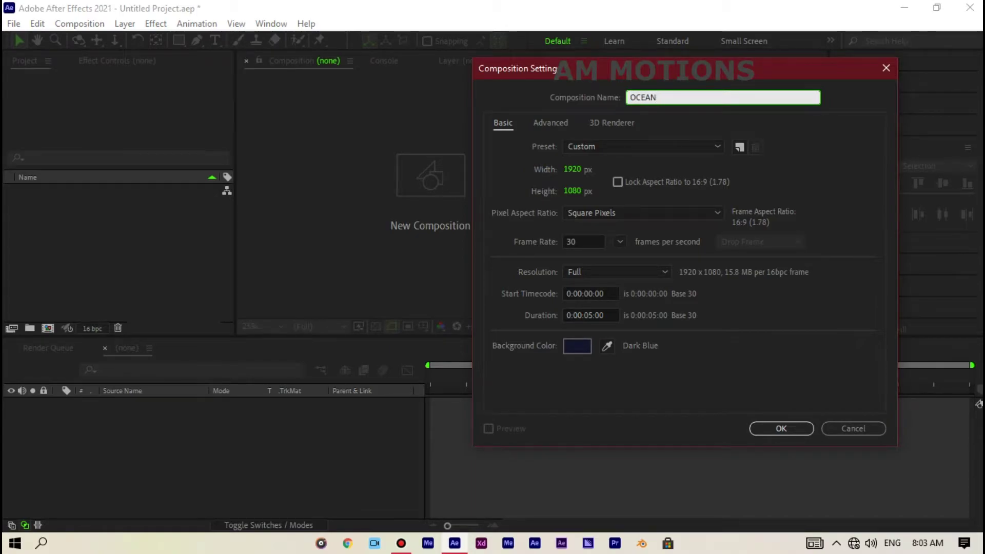
- Confirm the OCEAN comp and create a new solid layer named MIR
{"action": "key", "text": "Return"}
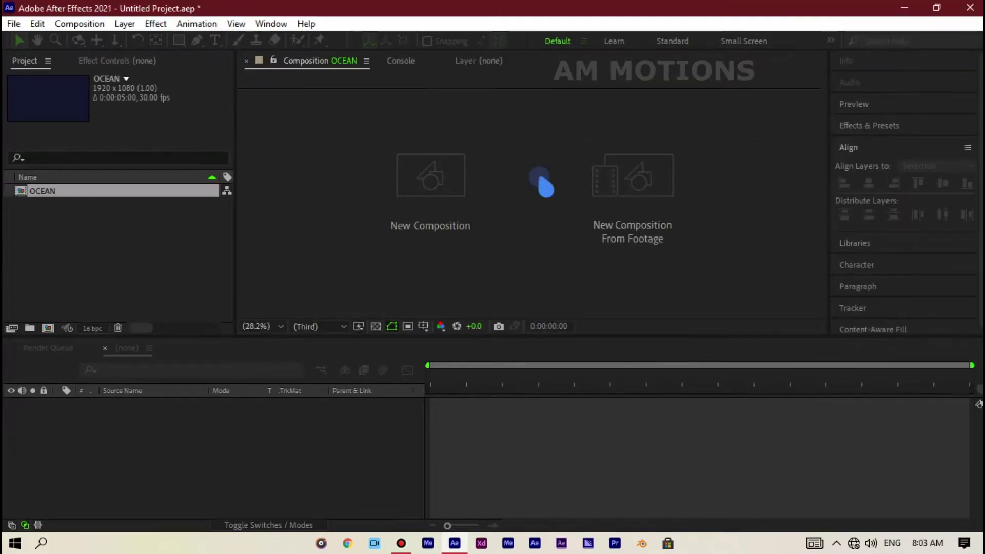
{"action": "key", "text": "ctrl+y"}
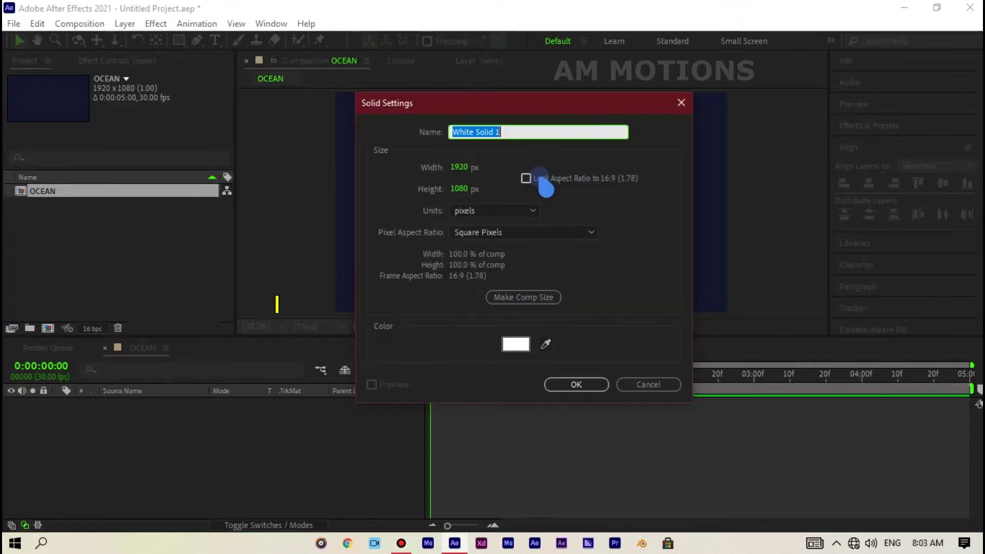
{"action": "type", "text": "MIR"}
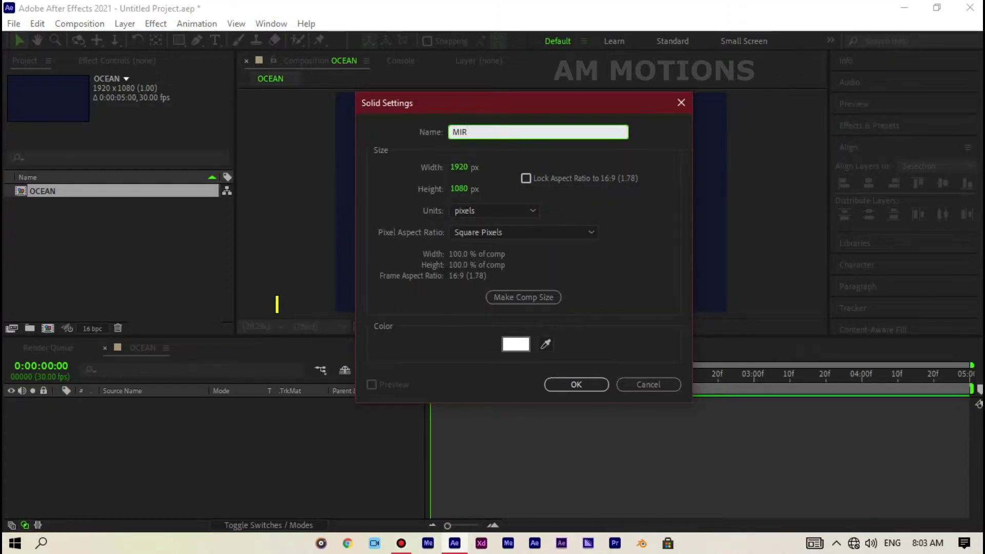
{"action": "key", "text": "Return"}
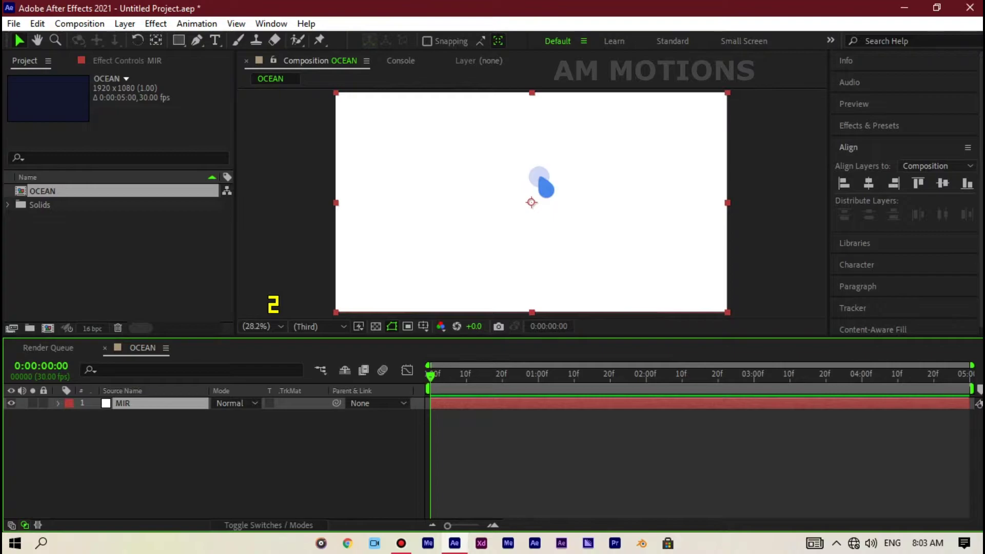
- Apply the Mir 3 effect to the MIR solid through the effect search
{"action": "key", "text": "ctrl+space"}
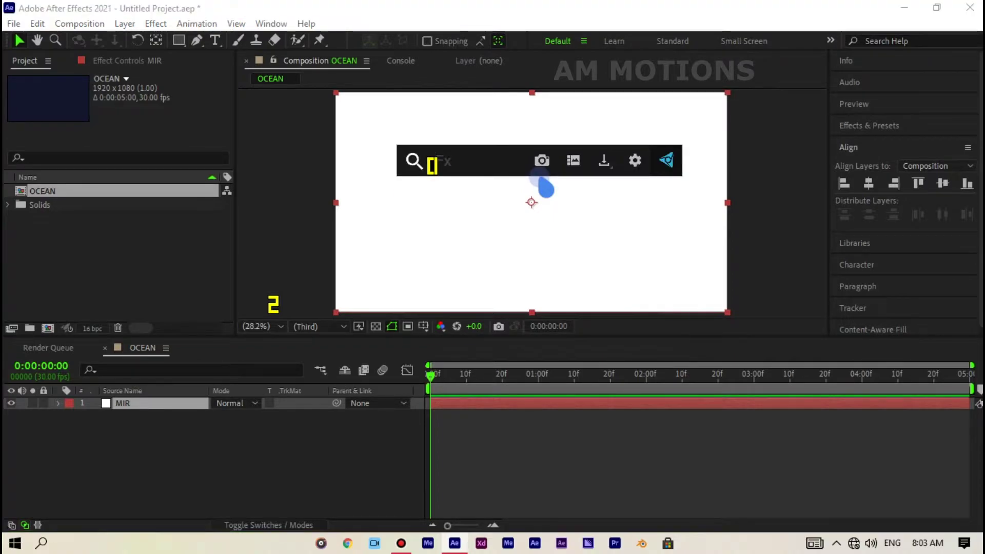
{"action": "type", "text": "mir"}
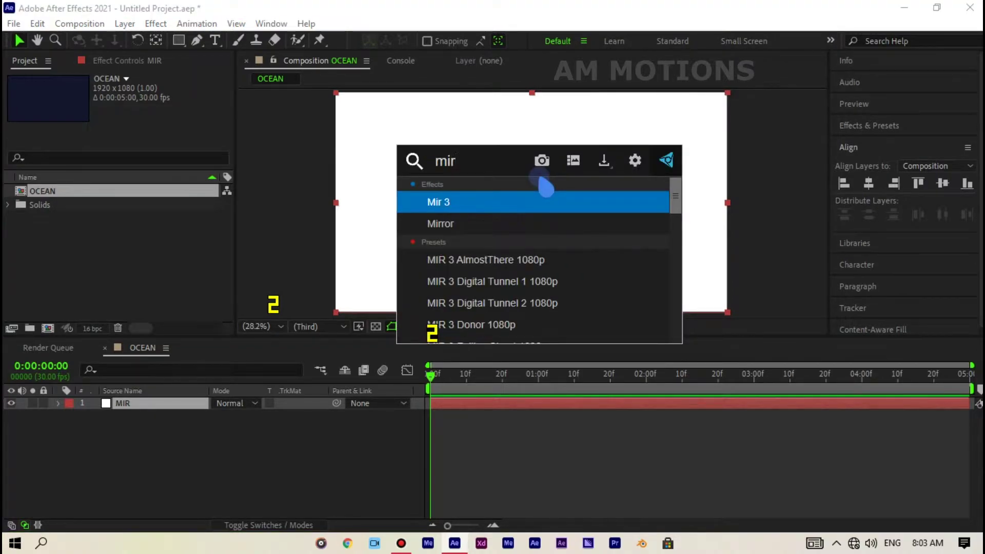
{"action": "key", "text": "Return"}
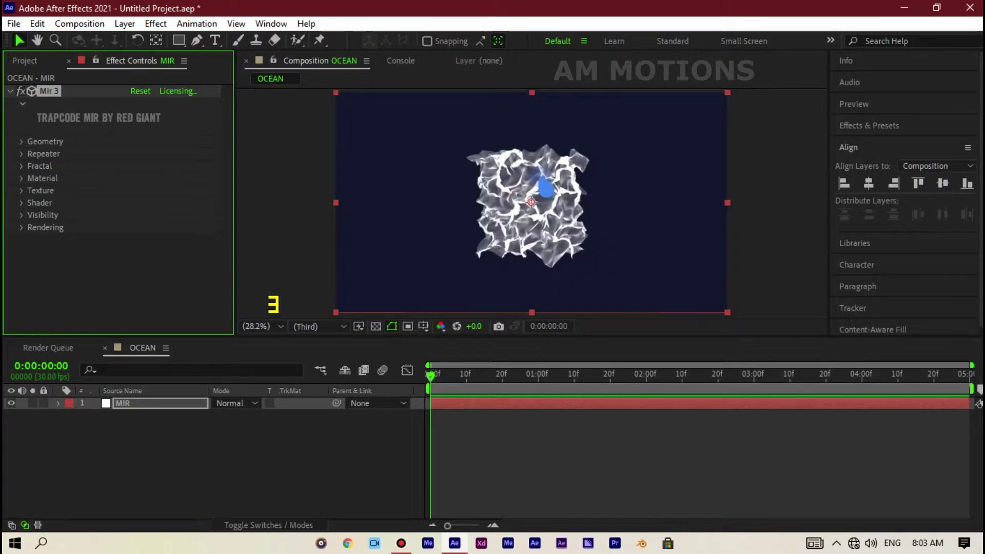
- Set the Mir plane size to XYZ Individual with Size X 3000 and Size Y 2500
{"action": "left_click", "coordinate": [21, 142]}
{"action": "left_click", "coordinate": [154, 156]}
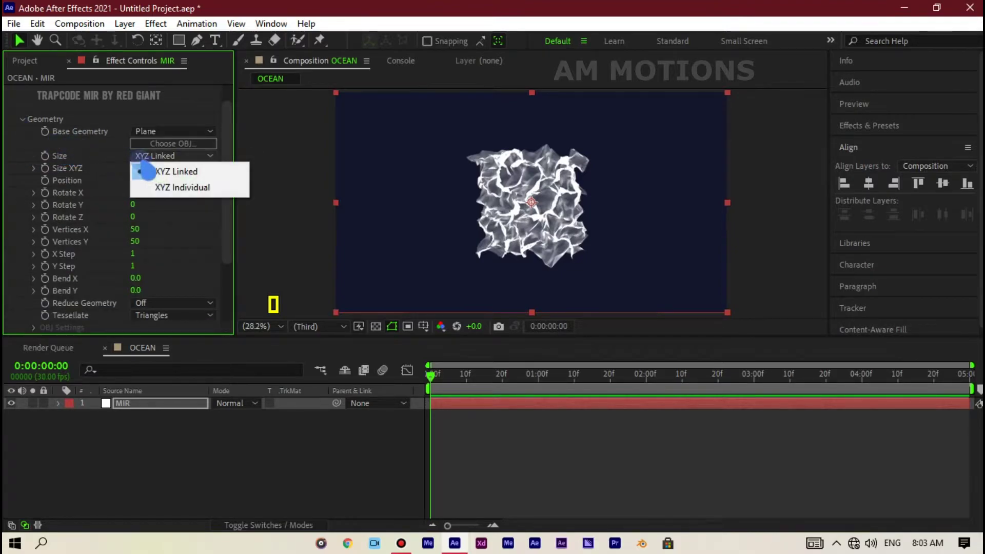
{"action": "left_click", "coordinate": [175, 187]}
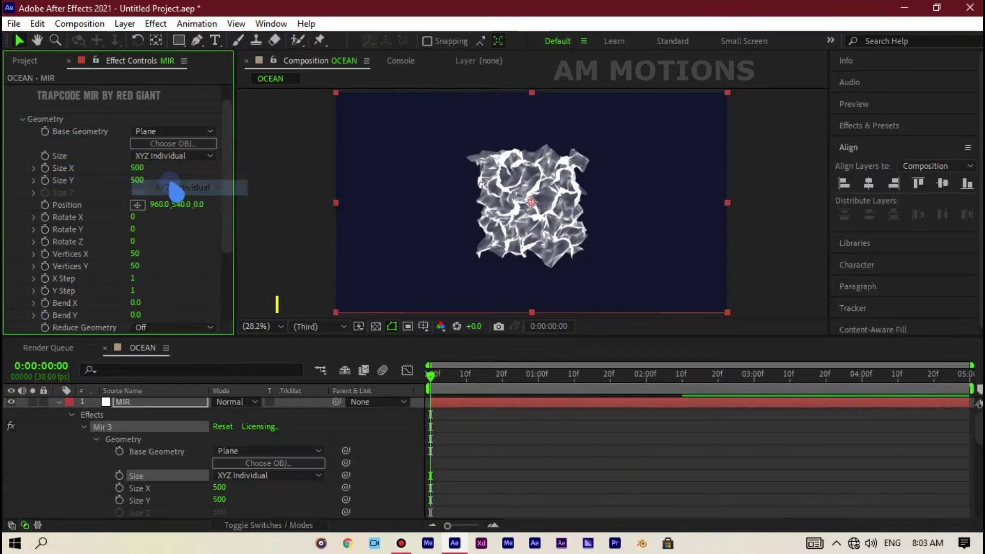
{"action": "left_click", "coordinate": [138, 180]}
{"action": "type", "text": "2"}
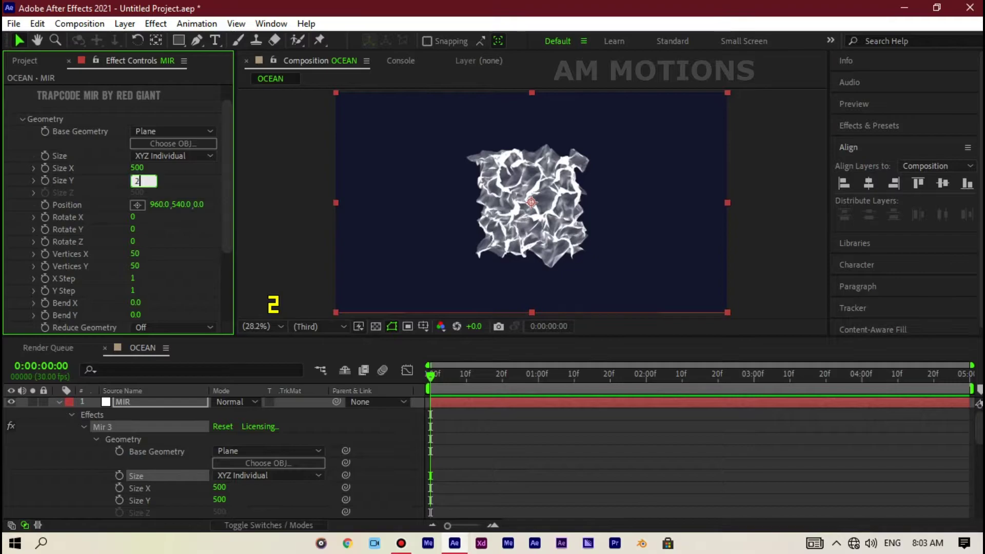
{"action": "type", "text": "500"}
{"action": "key", "text": "Return"}
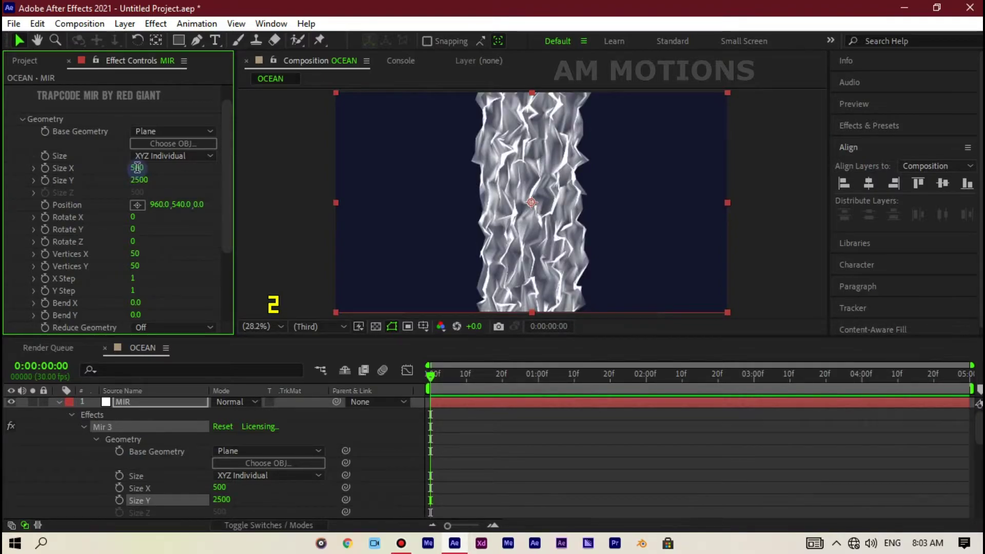
{"action": "left_click", "coordinate": [137, 168]}
{"action": "type", "text": "300"}
{"action": "type", "text": "0"}
{"action": "key", "text": "Return"}
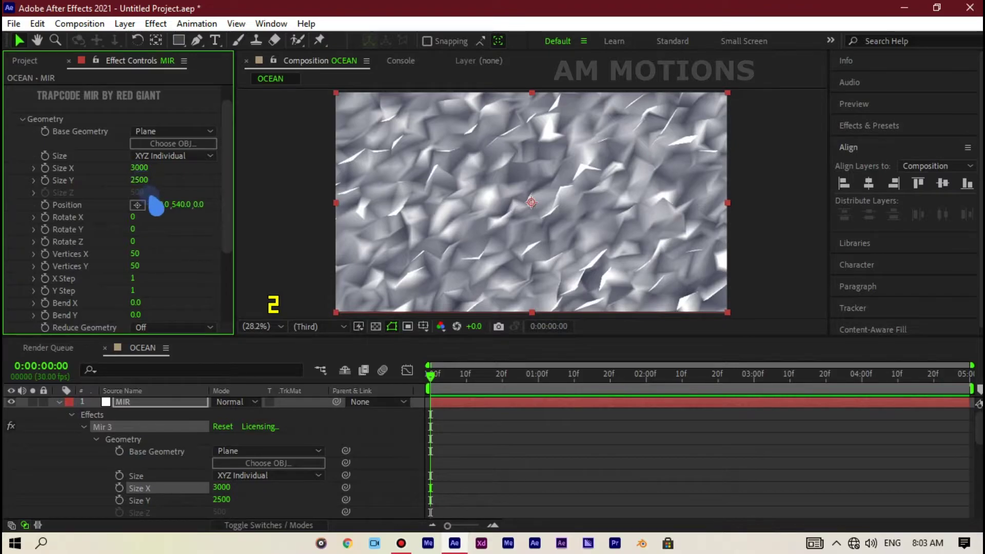
- Tilt the plane to Rotate X -80 and lower it to Position Y 900
{"action": "left_click", "coordinate": [132, 217]}
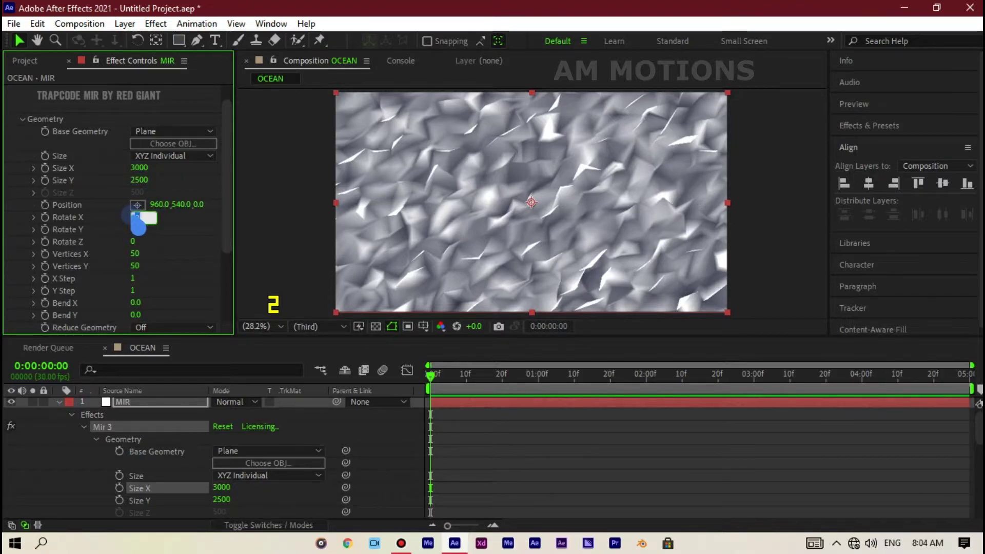
{"action": "type", "text": "-"}
{"action": "type", "text": "8"}
{"action": "left_click", "coordinate": [143, 220]}
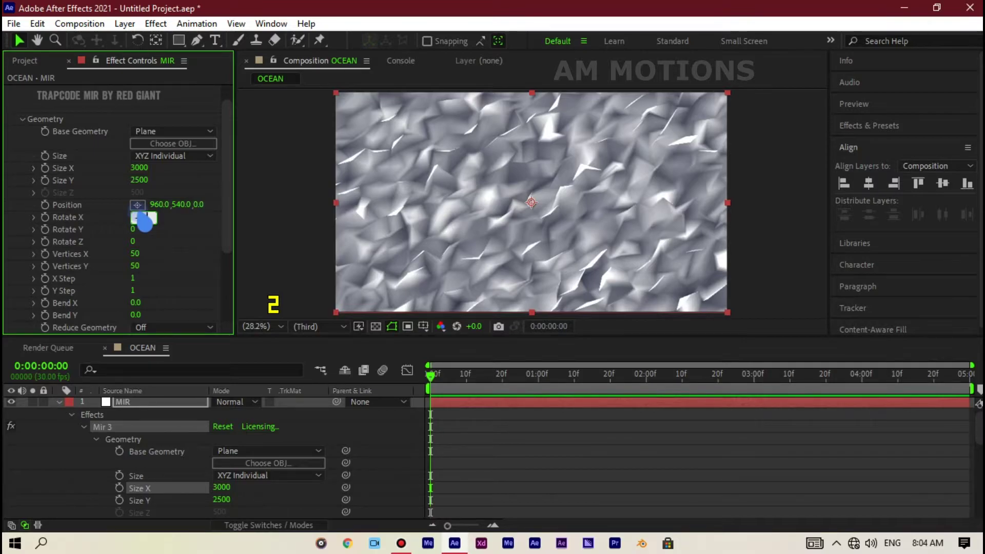
{"action": "key", "text": "Return"}
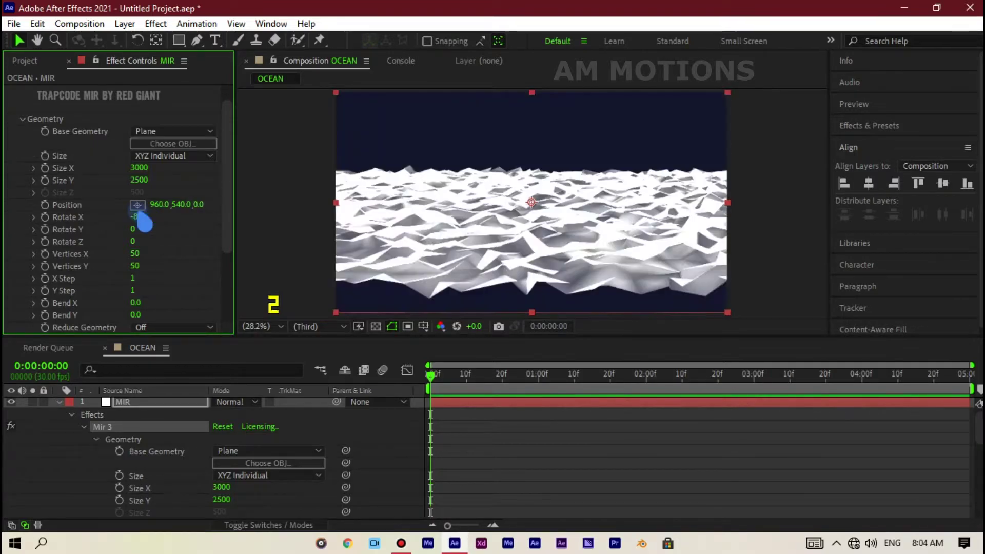
{"action": "left_click", "coordinate": [179, 204]}
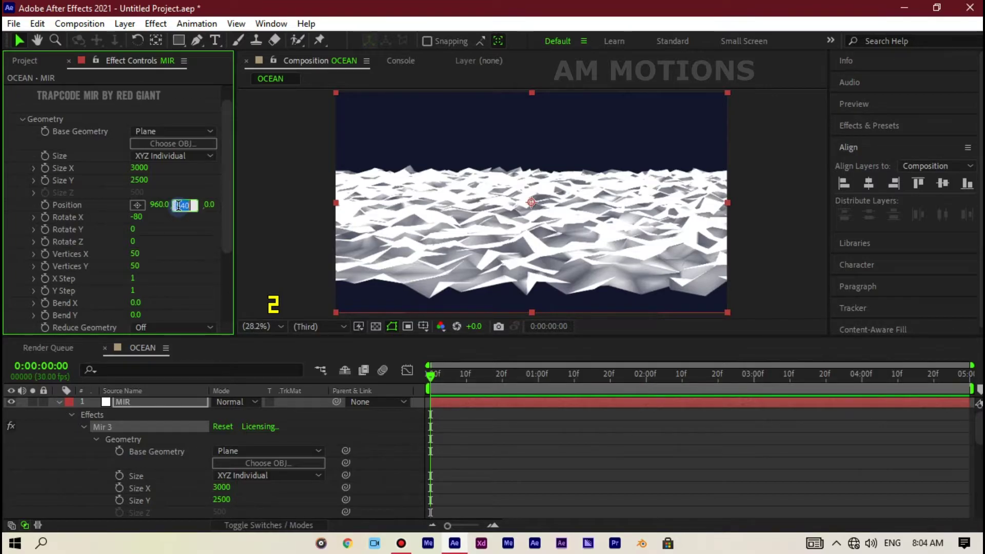
{"action": "type", "text": "900"}
{"action": "key", "text": "Return"}
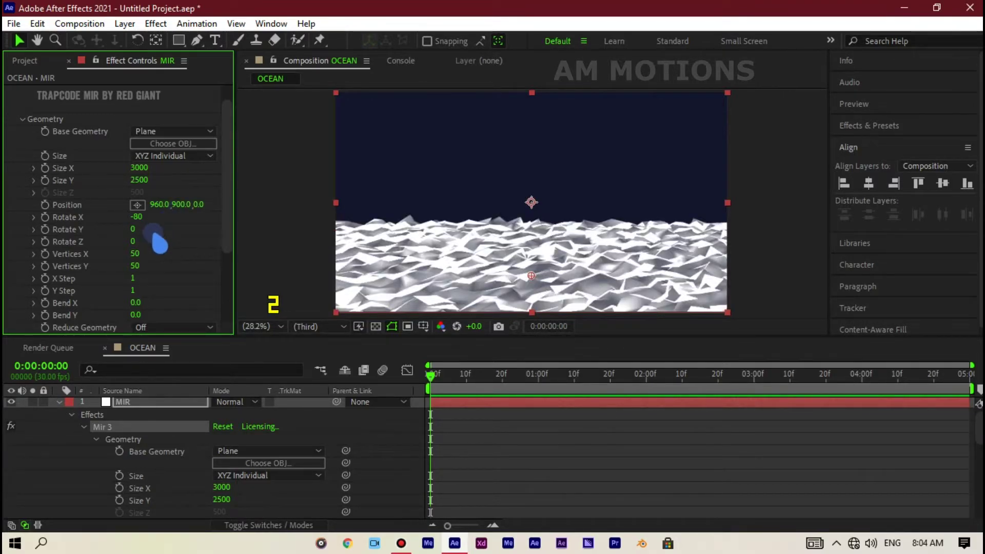
- Set both Vertices X and Vertices Y in Mir 3 Geometry to 500
{"action": "scroll", "coordinate": [159, 243], "scroll_direction": "down", "scroll_amount": 1}
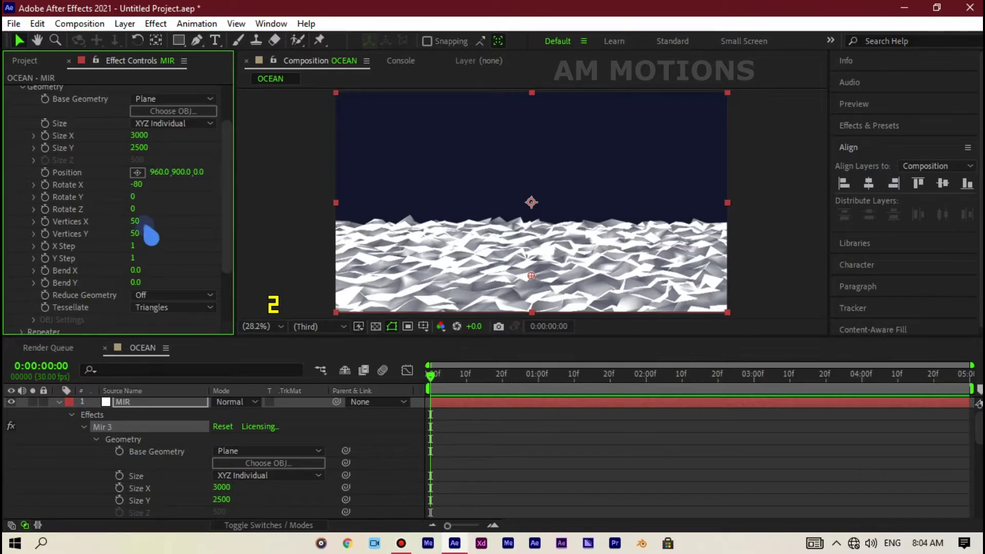
{"action": "left_click", "coordinate": [135, 222]}
{"action": "type", "text": "200"}
{"action": "left_click", "coordinate": [136, 222]}
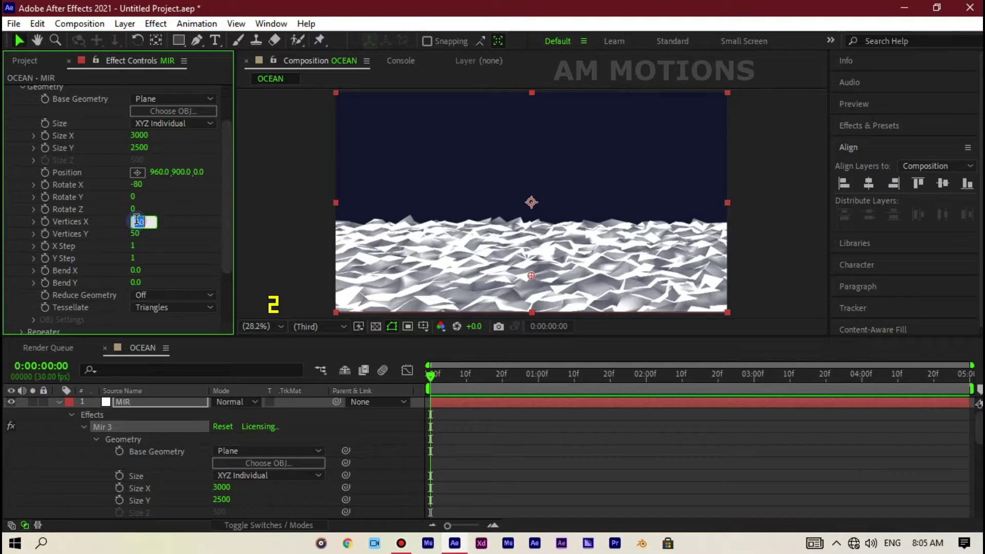
{"action": "type", "text": "500"}
{"action": "left_click", "coordinate": [137, 229]}
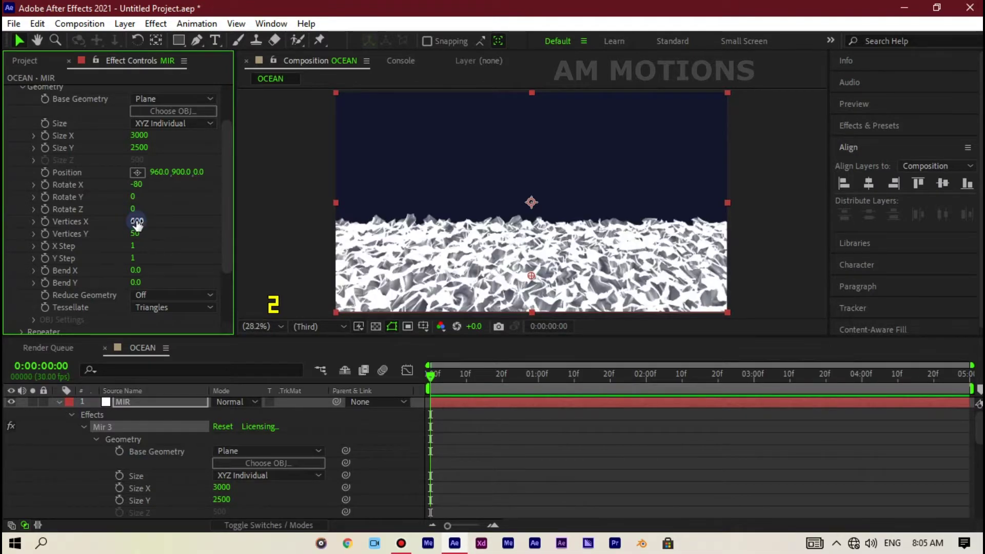
{"action": "left_click", "coordinate": [135, 233]}
{"action": "type", "text": "500"}
{"action": "key", "text": "Return"}
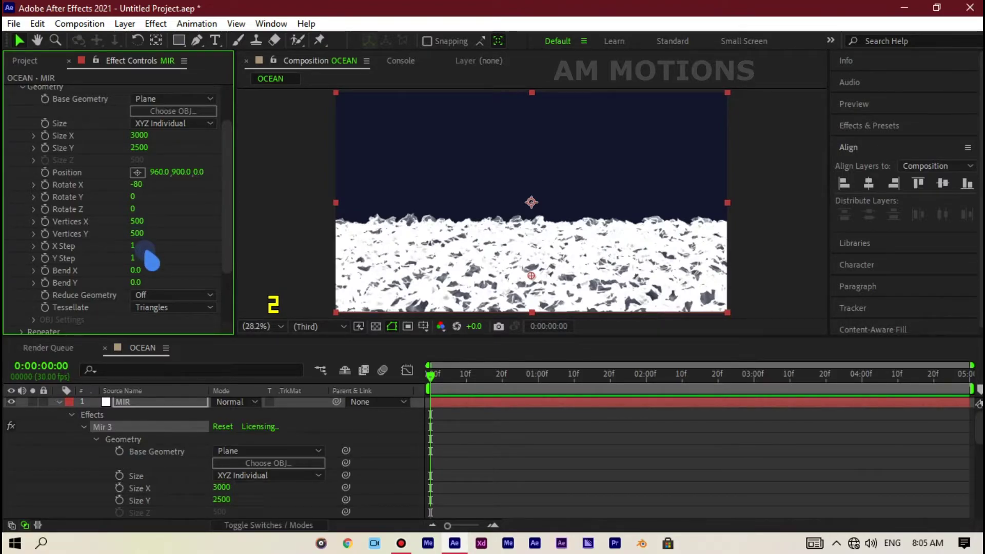
{"action": "scroll", "coordinate": [101, 256], "scroll_direction": "down", "scroll_amount": 2}
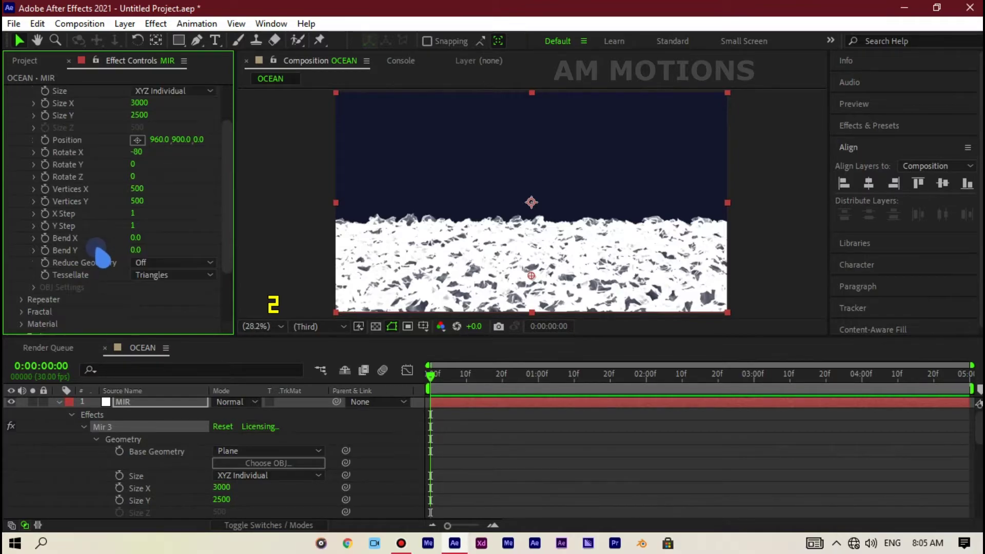
{"action": "scroll", "coordinate": [101, 255], "scroll_direction": "down", "scroll_amount": 2}
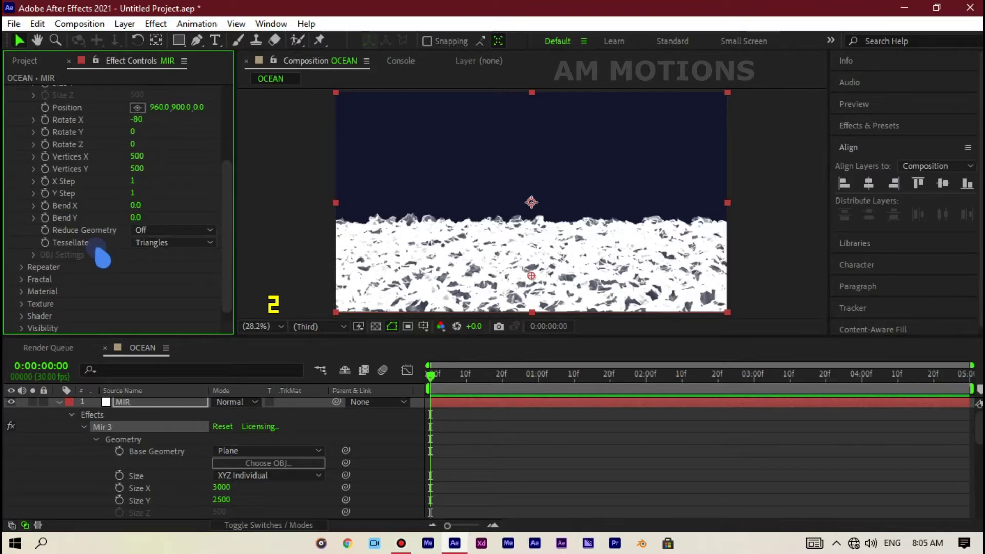
{"action": "scroll", "coordinate": [102, 258], "scroll_direction": "down", "scroll_amount": 1}
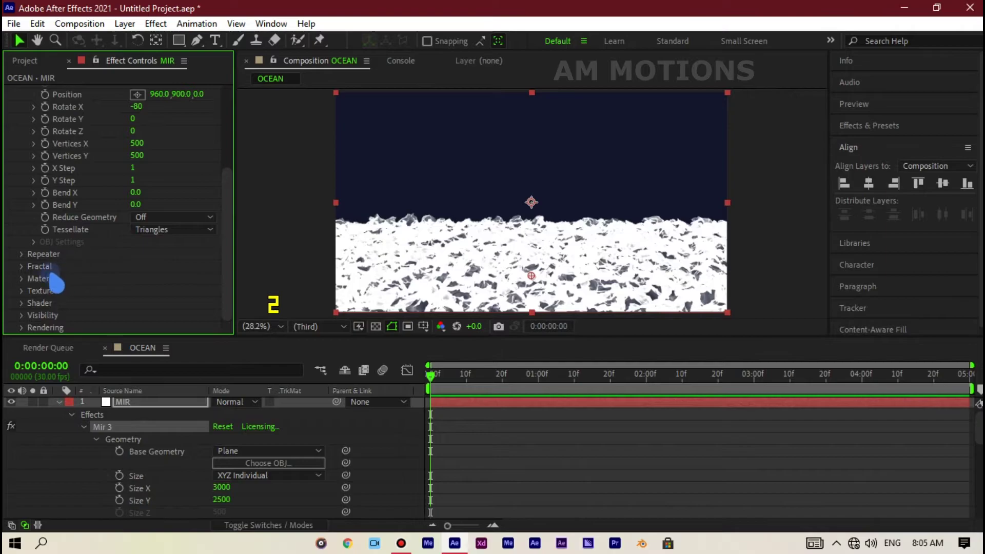
- In Mir 3 Fractal, set Complexity 10, Oct Scale 3.0 and Smooth Normals 10
{"action": "left_click", "coordinate": [21, 266]}
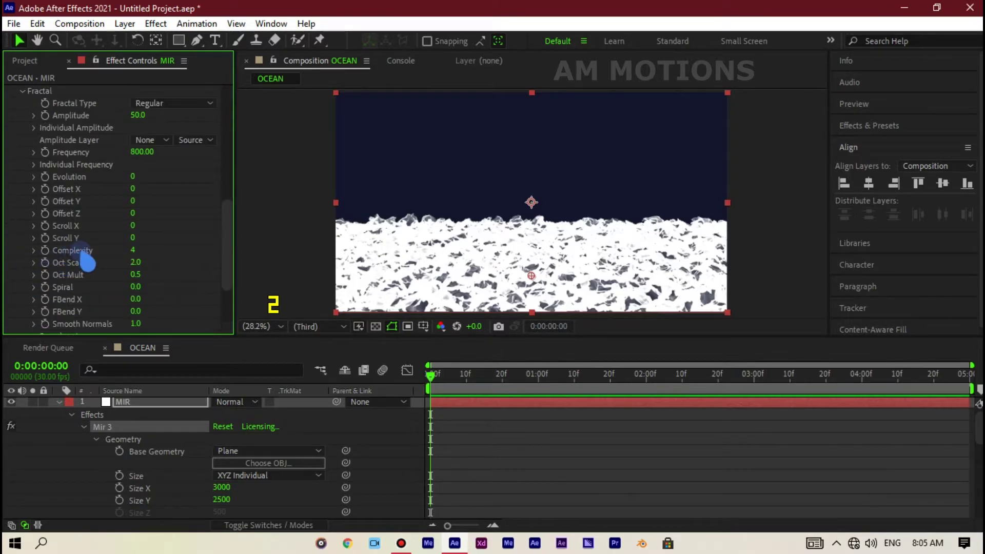
{"action": "left_click", "coordinate": [133, 250]}
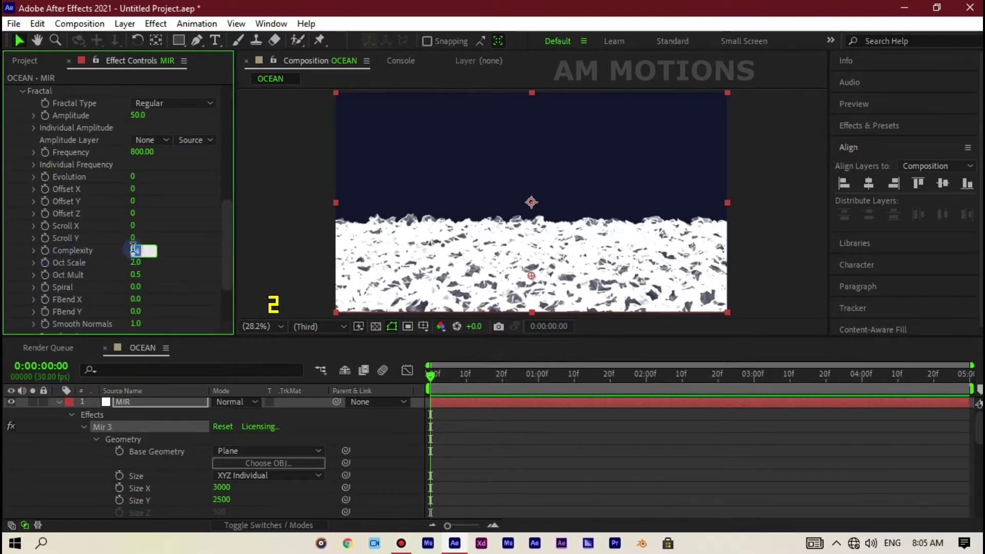
{"action": "type", "text": "10"}
{"action": "key", "text": "Return"}
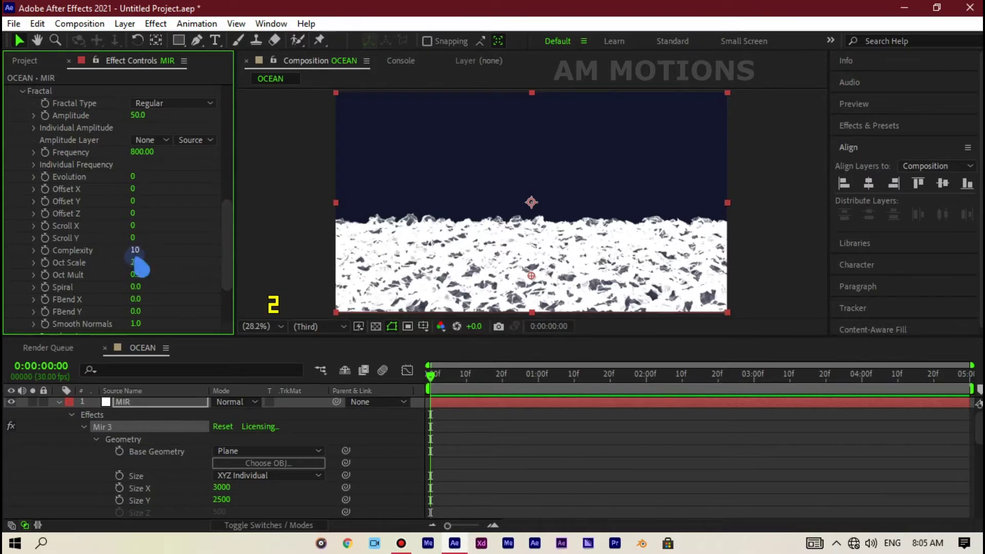
{"action": "left_click", "coordinate": [136, 263]}
{"action": "type", "text": "3"}
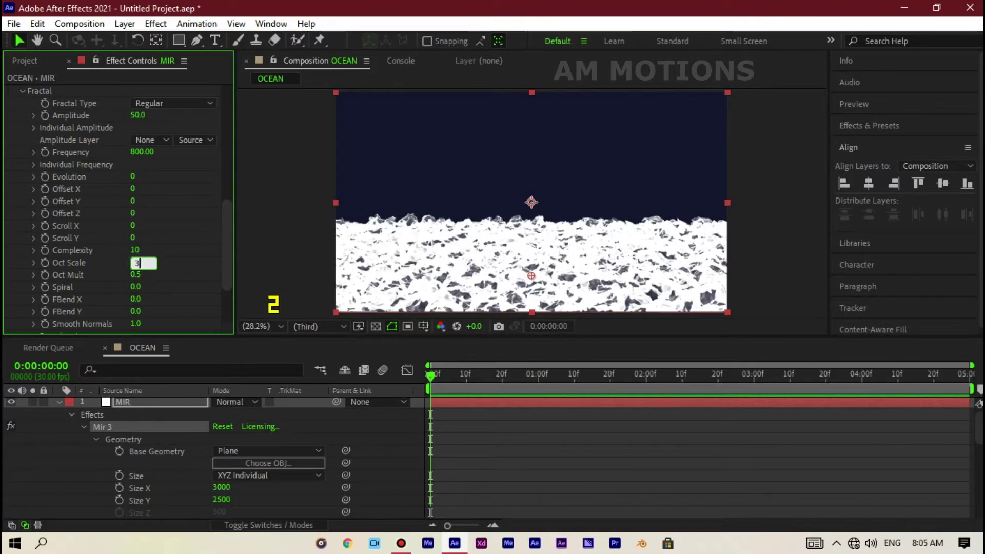
{"action": "key", "text": "Return"}
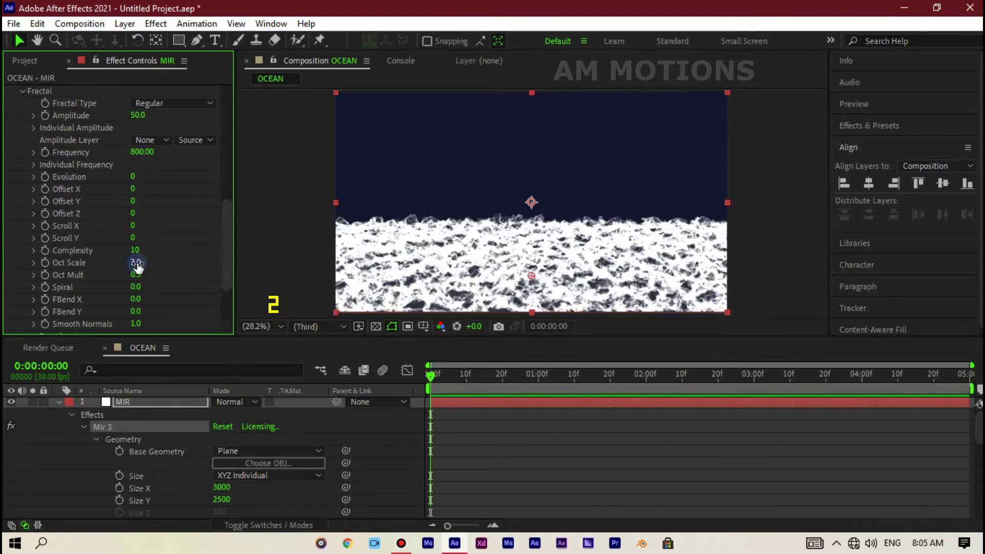
{"action": "scroll", "coordinate": [161, 308], "scroll_direction": "down", "scroll_amount": 2}
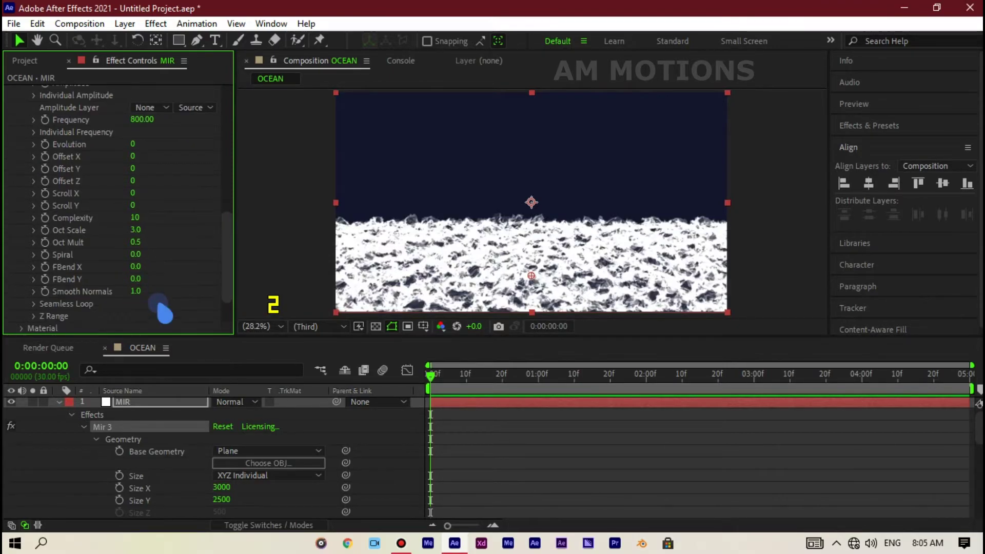
{"action": "left_click", "coordinate": [138, 292]}
{"action": "type", "text": "10"}
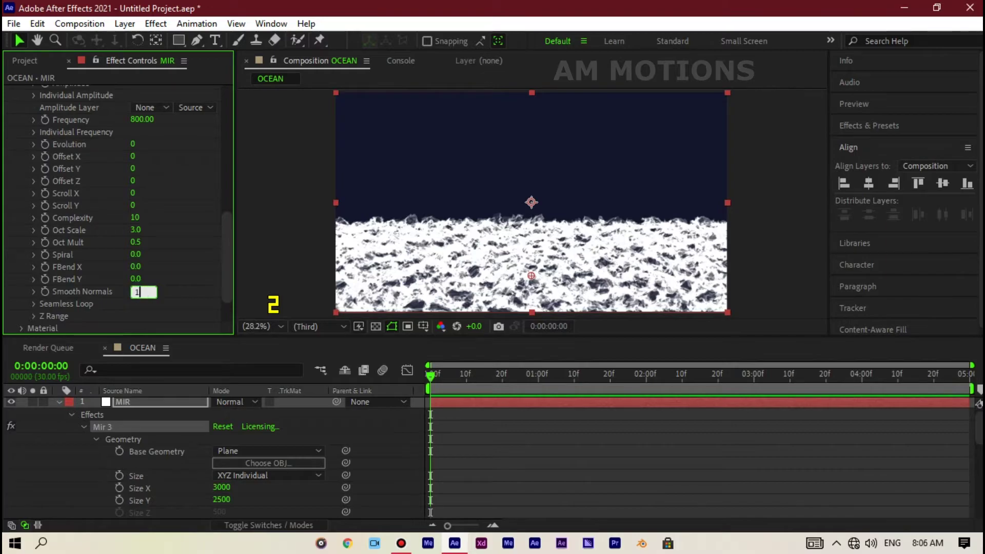
{"action": "key", "text": "Return"}
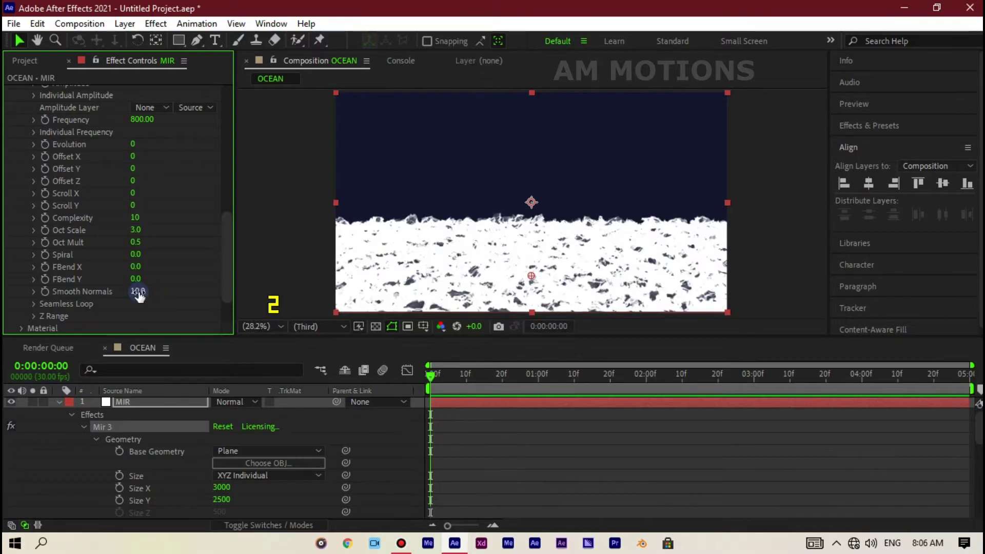
- Set the fractal Frequency to 300
{"action": "scroll", "coordinate": [94, 275], "scroll_direction": "up", "scroll_amount": 1}
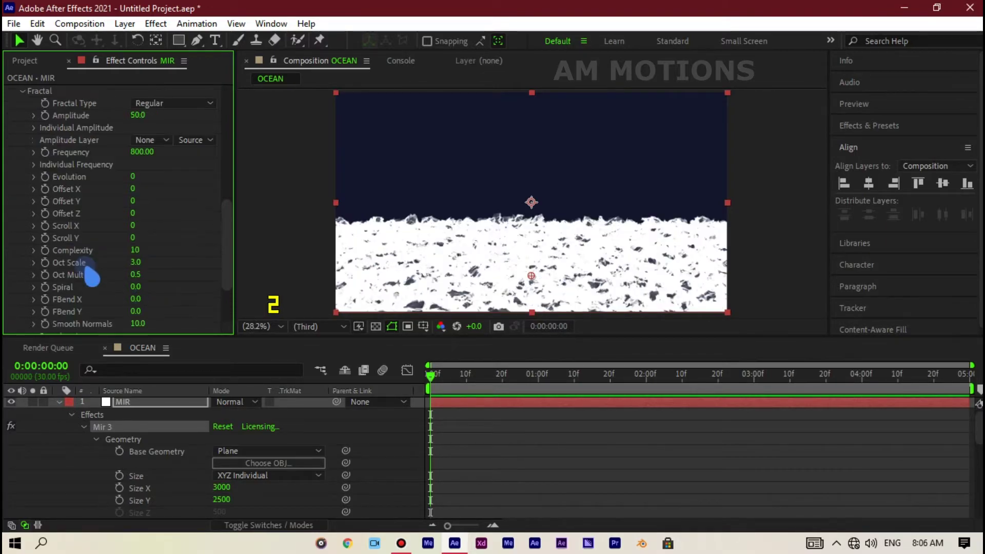
{"action": "scroll", "coordinate": [91, 276], "scroll_direction": "up", "scroll_amount": 2}
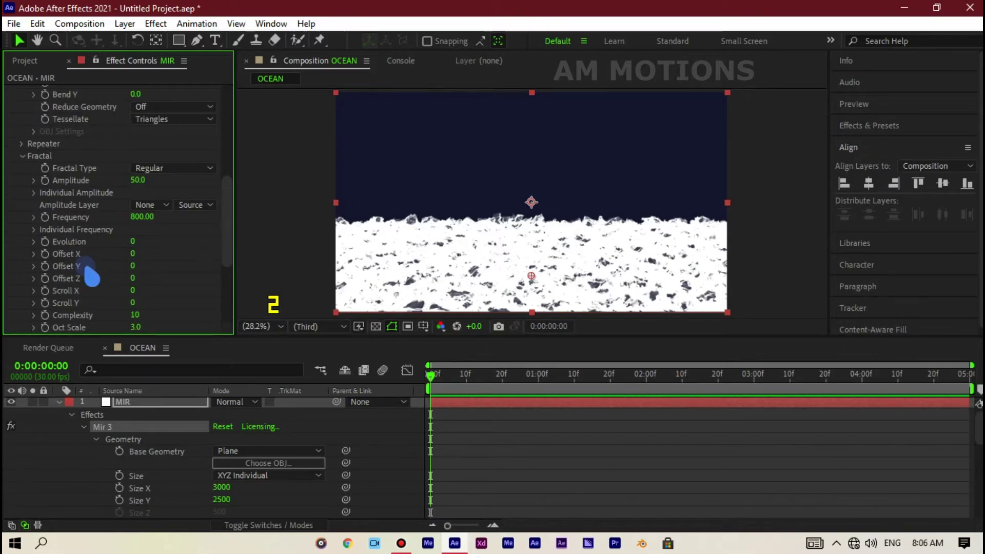
{"action": "left_click", "coordinate": [137, 217]}
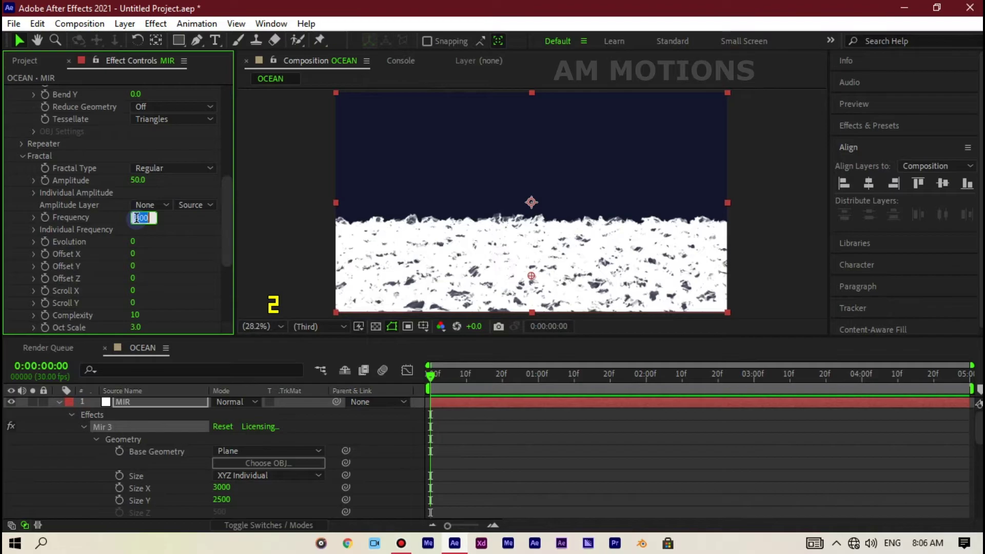
{"action": "type", "text": "200"}
{"action": "key", "text": "Return"}
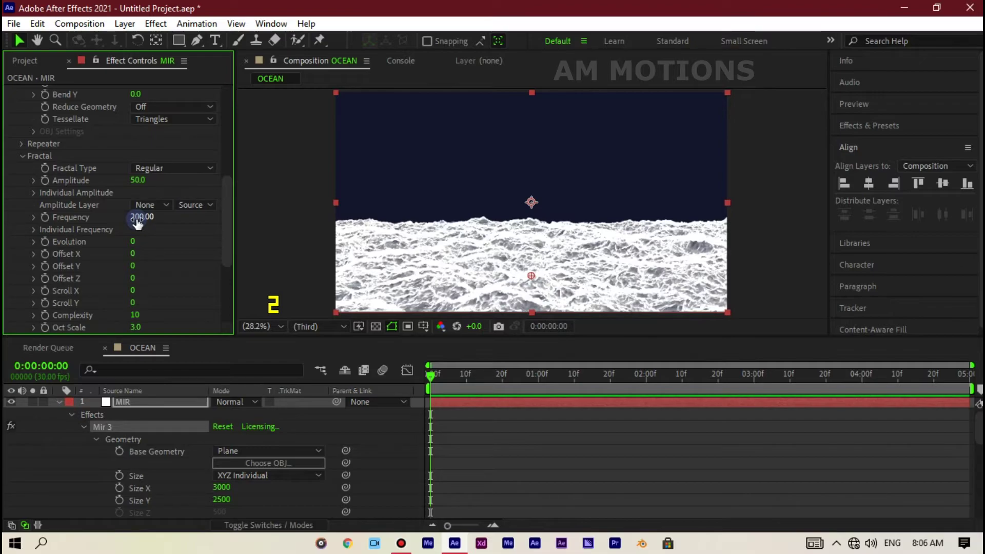
{"action": "left_click", "coordinate": [138, 218]}
{"action": "type", "text": "300"}
{"action": "key", "text": "Return"}
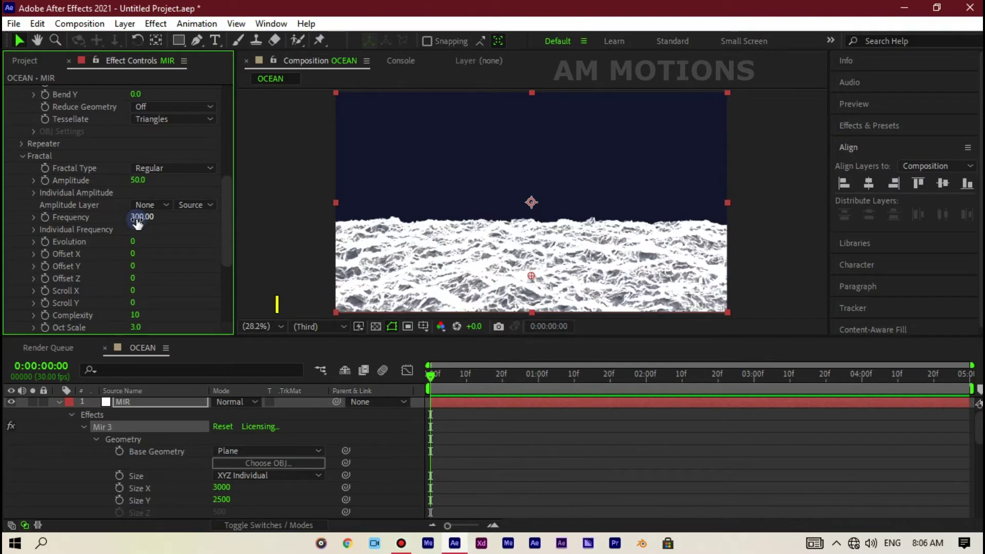
- Lower the wave Amplitude to 20
{"action": "left_click", "coordinate": [136, 180]}
{"action": "type", "text": "30"}
{"action": "key", "text": "Return"}
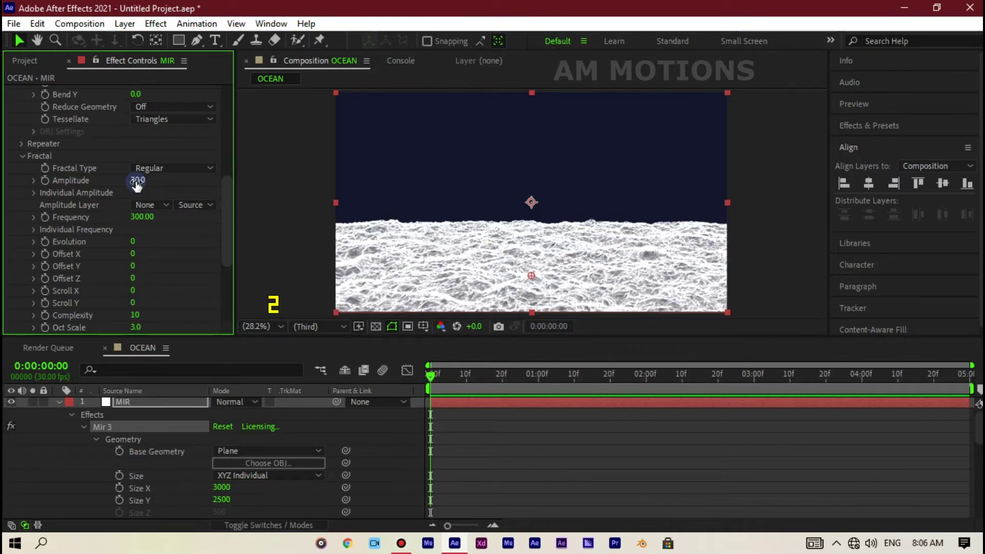
{"action": "left_click", "coordinate": [137, 180]}
{"action": "type", "text": "2"}
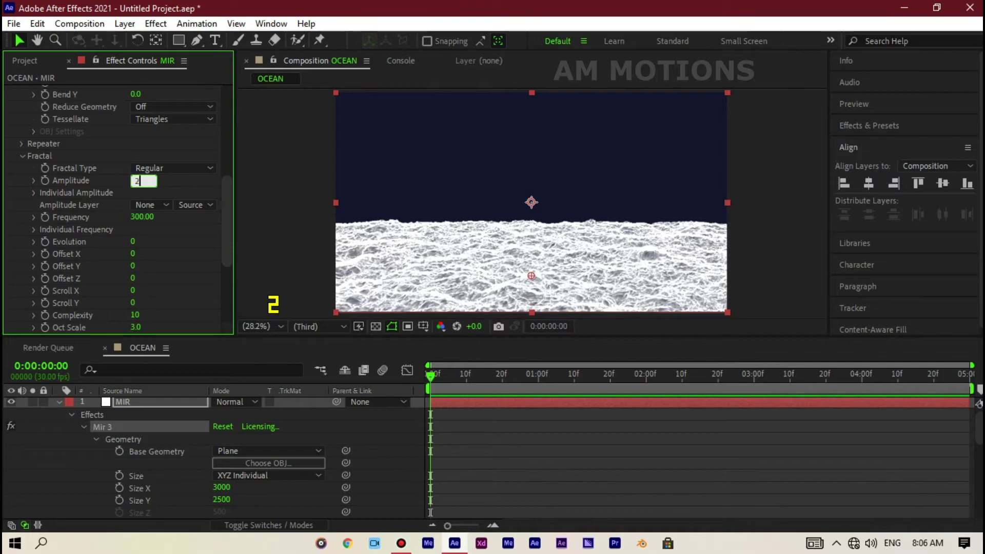
{"action": "type", "text": "0"}
{"action": "key", "text": "Return"}
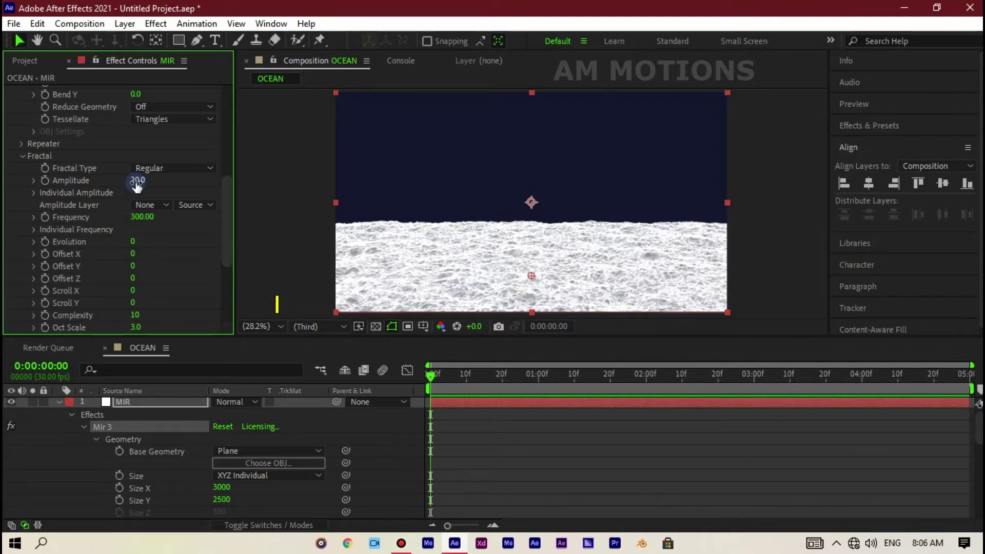
{"action": "left_click", "coordinate": [154, 168]}
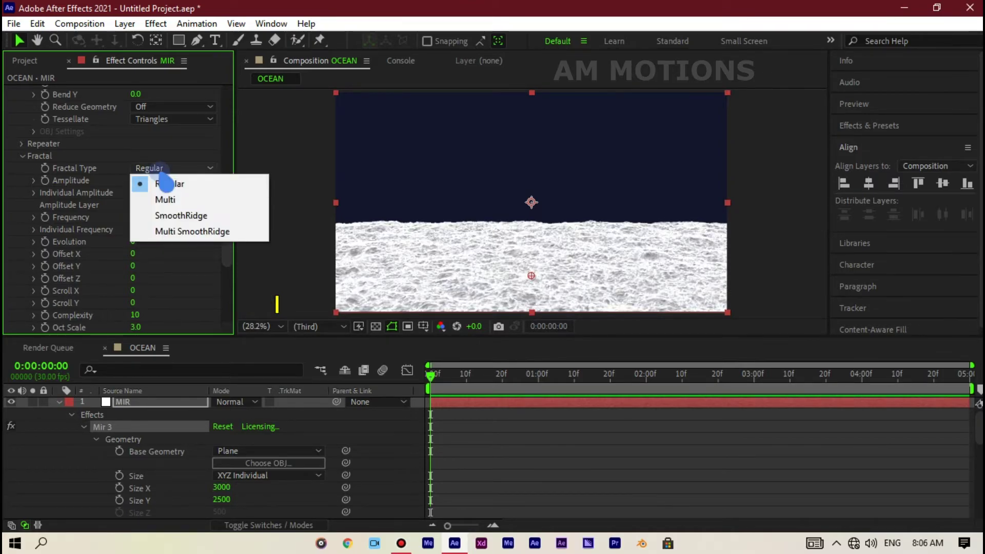
- Switch Fractal Type to Multi and drive Evolution with the expression time*30
{"action": "left_click", "coordinate": [180, 201]}
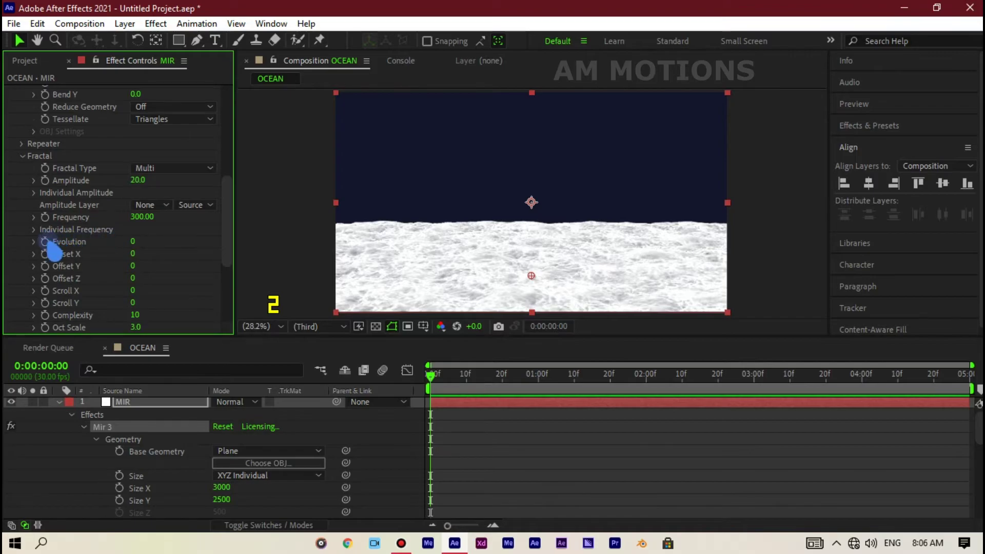
{"action": "left_click", "coordinate": [46, 243], "text": "alt"}
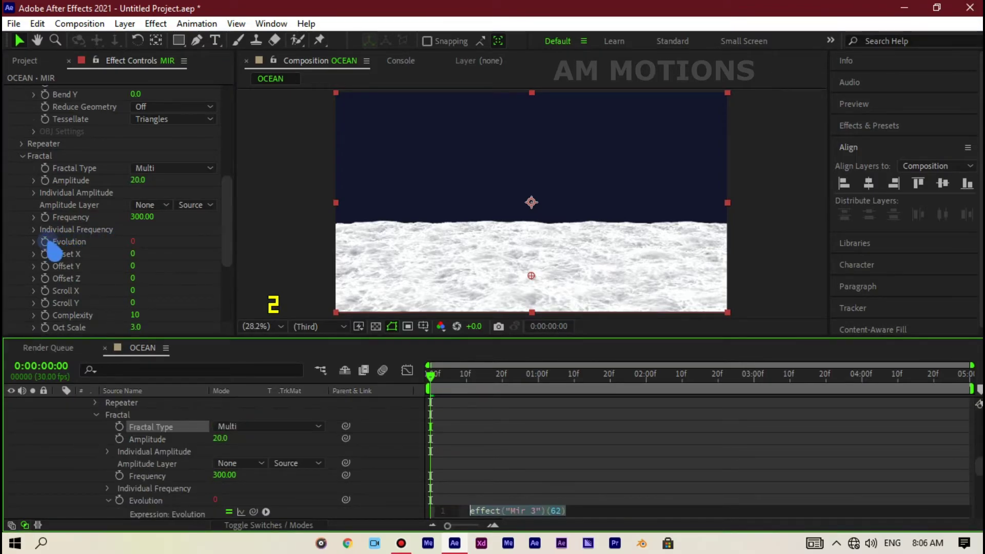
{"action": "type", "text": "time"}
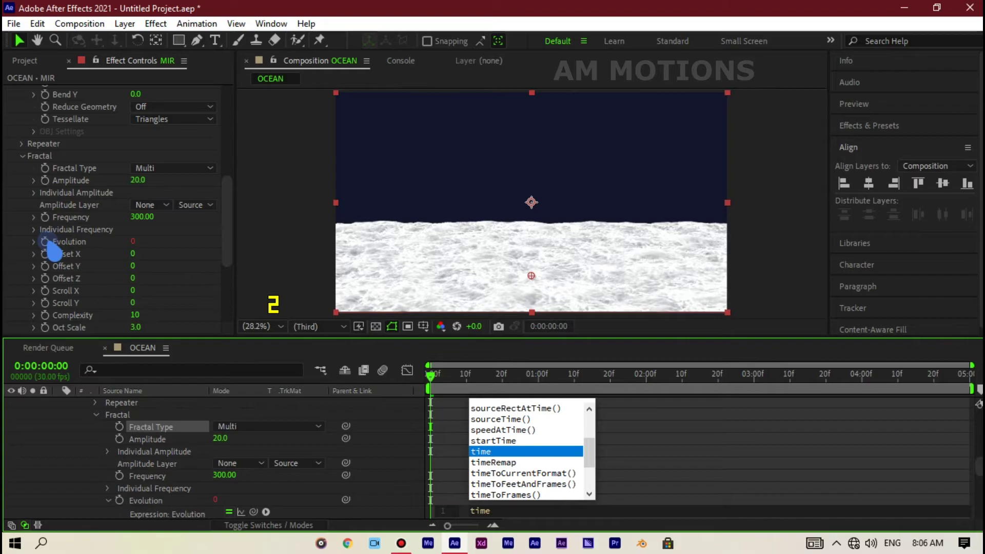
{"action": "type", "text": "*30"}
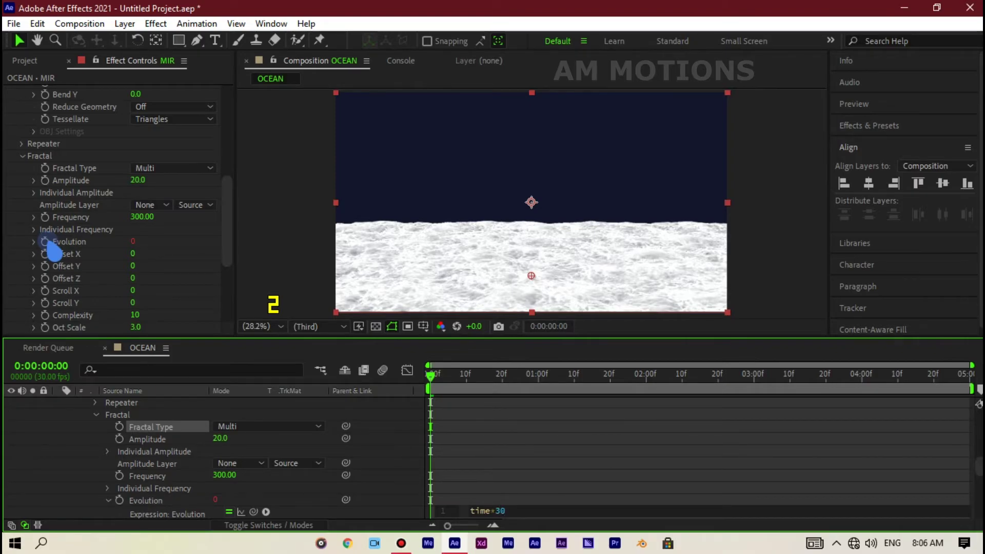
{"action": "left_click", "coordinate": [62, 256]}
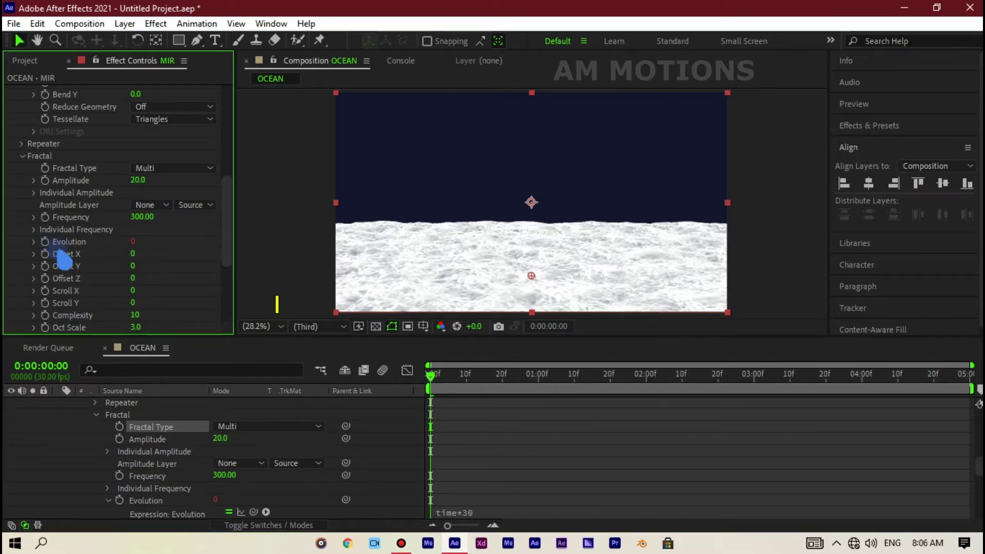
- Drive Scroll X with the expression time*50
{"action": "left_click", "coordinate": [47, 292], "text": "alt"}
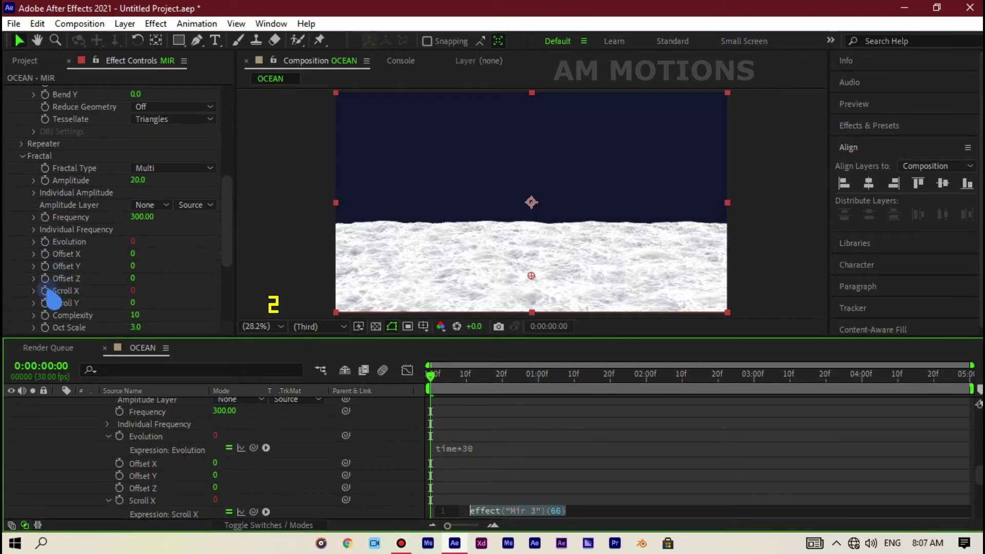
{"action": "type", "text": "time*"}
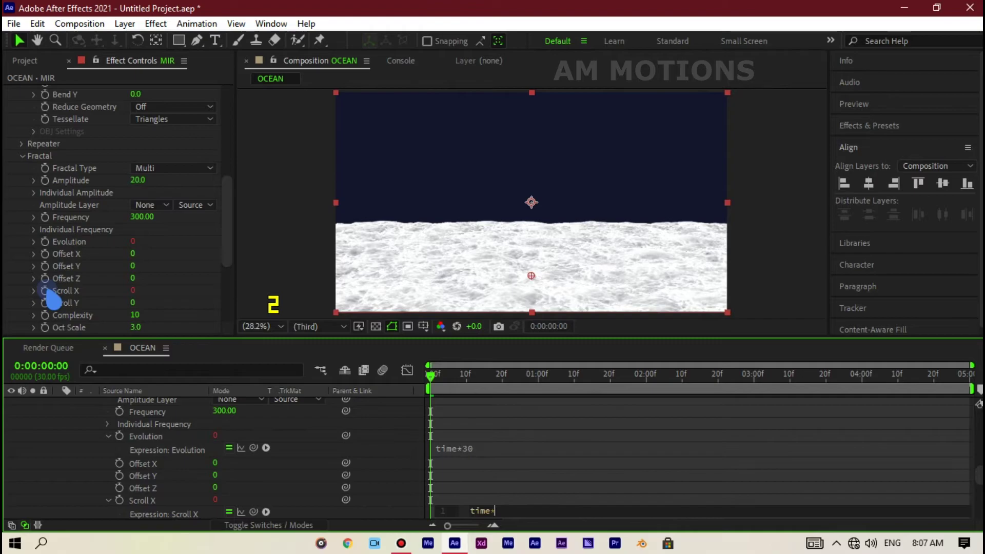
{"action": "type", "text": "50"}
{"action": "left_click", "coordinate": [61, 301]}
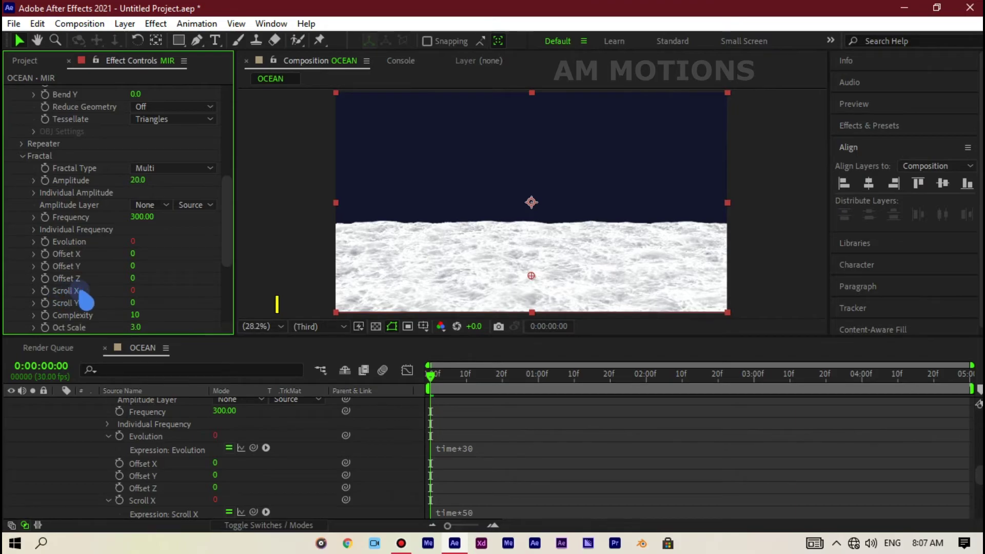
{"action": "scroll", "coordinate": [86, 302], "scroll_direction": "down", "scroll_amount": 1}
{"action": "scroll", "coordinate": [86, 302], "scroll_direction": "down", "scroll_amount": 2}
{"action": "scroll", "coordinate": [85, 303], "scroll_direction": "down", "scroll_amount": 2}
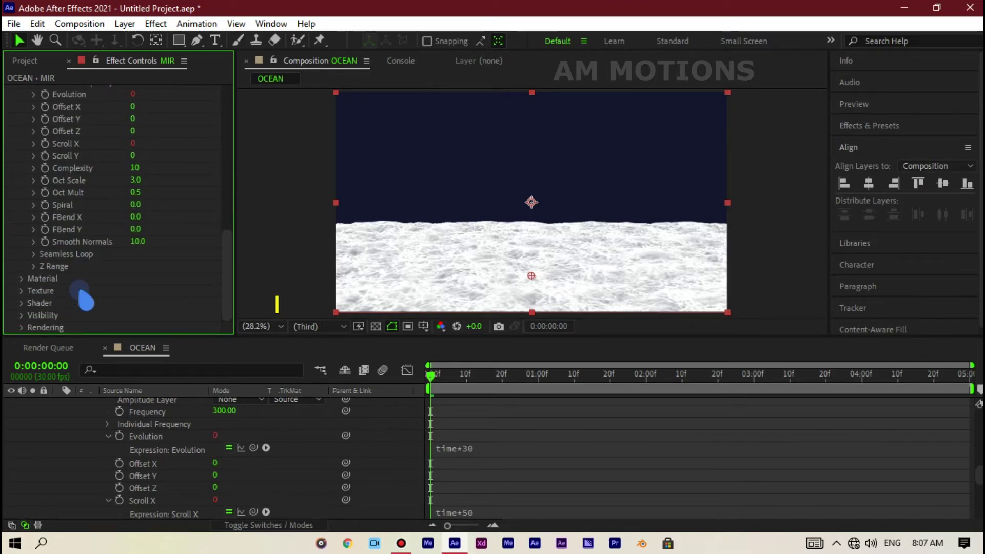
- Set the Mir 3 Material to Metal 100% and Reflectivity 60%
{"action": "left_click", "coordinate": [21, 278]}
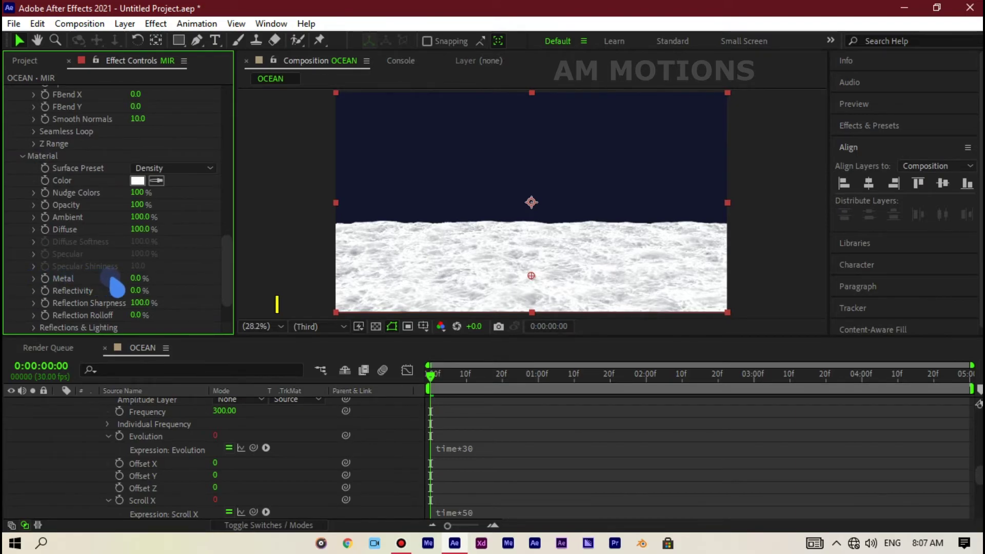
{"action": "left_click", "coordinate": [135, 278]}
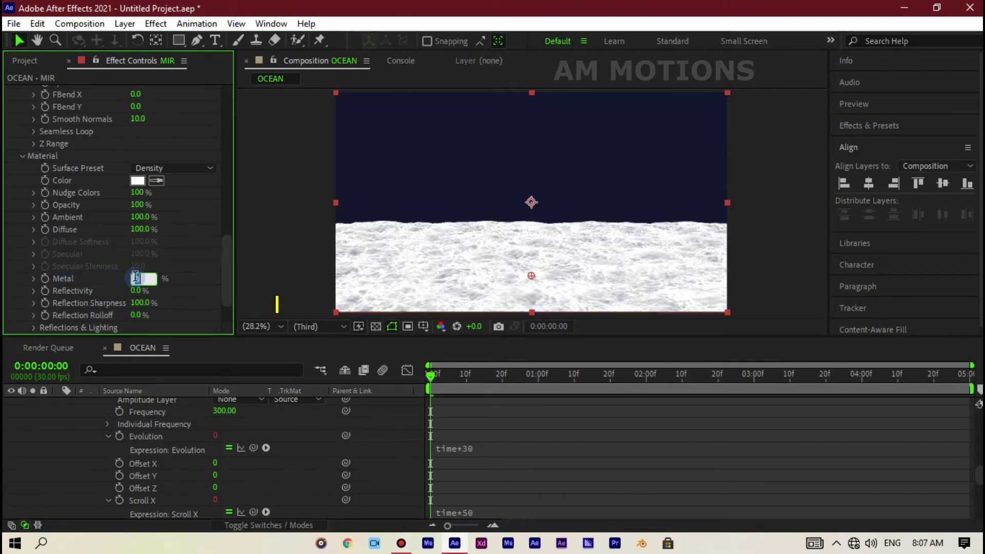
{"action": "type", "text": "100"}
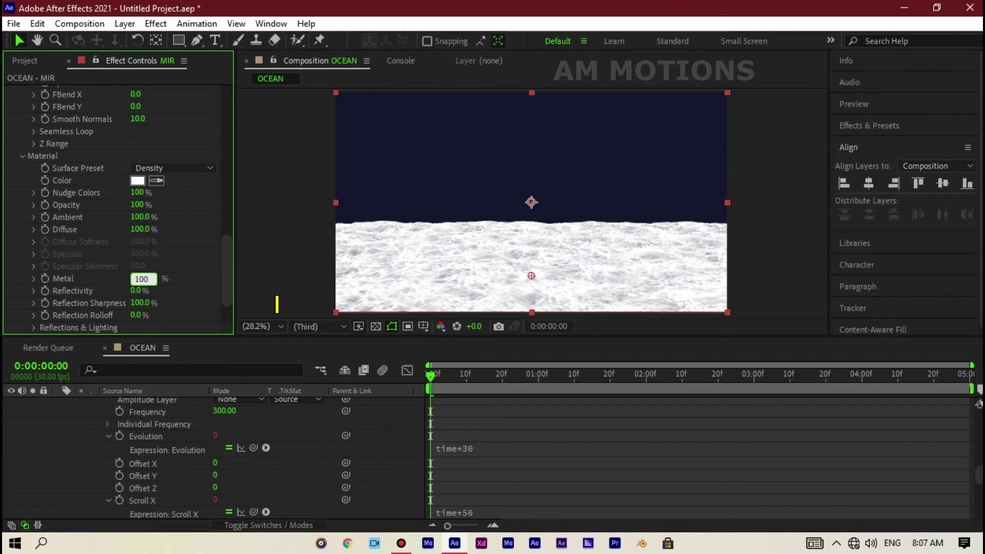
{"action": "key", "text": "Return"}
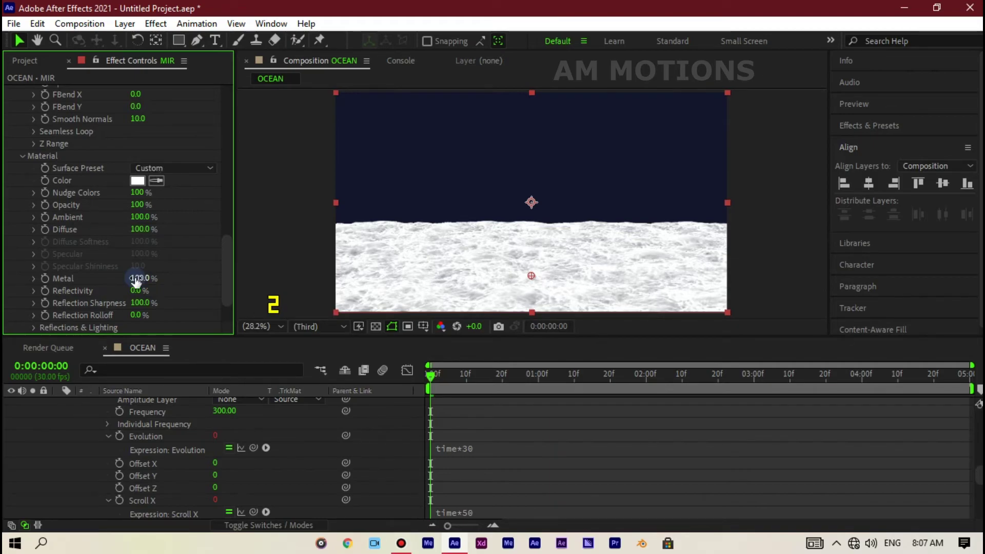
{"action": "left_click", "coordinate": [137, 290]}
{"action": "type", "text": "40"}
{"action": "key", "text": "Return"}
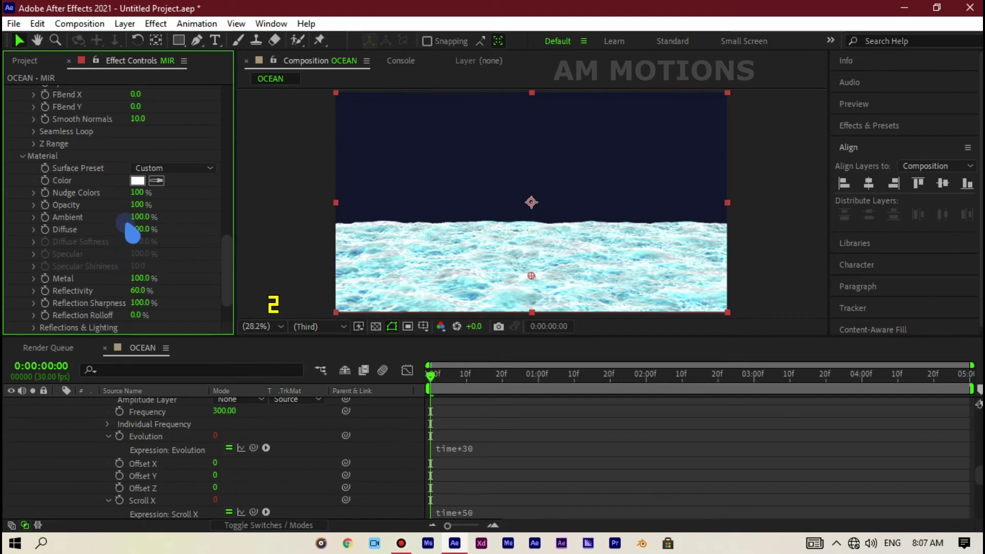
{"action": "left_click", "coordinate": [137, 183]}
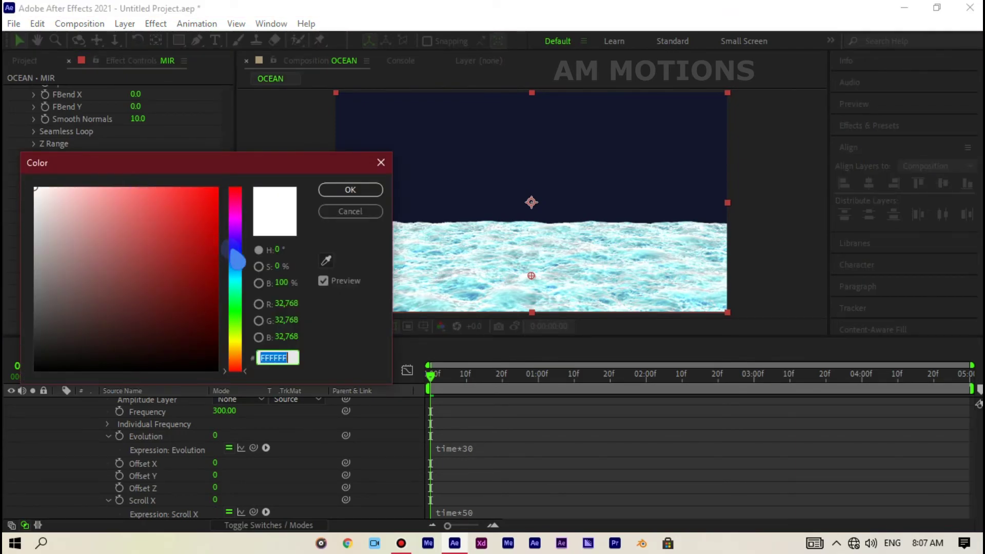
- Set the ocean material colour to the muted blue 4D4F8E
{"action": "left_click", "coordinate": [235, 250]}
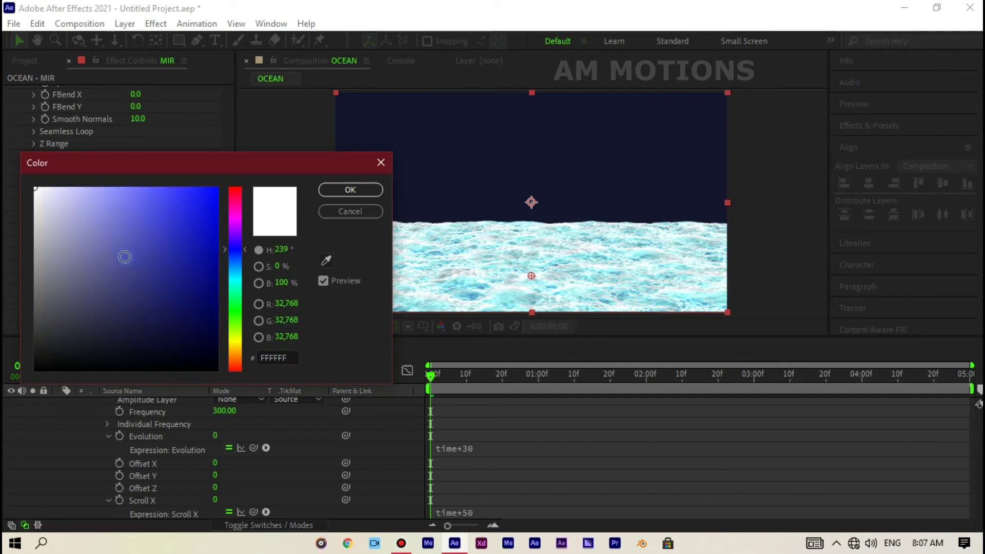
{"action": "left_click", "coordinate": [117, 257]}
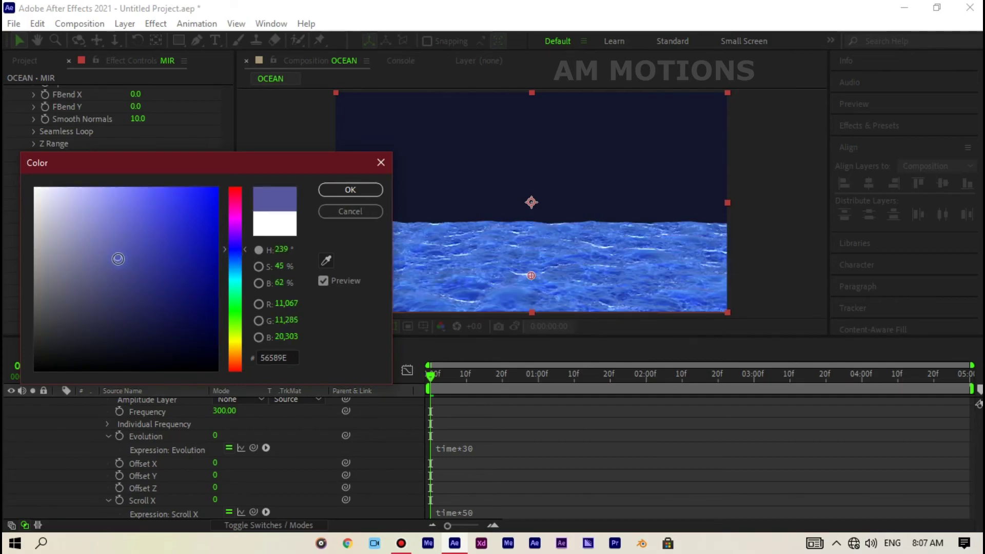
{"action": "left_click", "coordinate": [121, 271]}
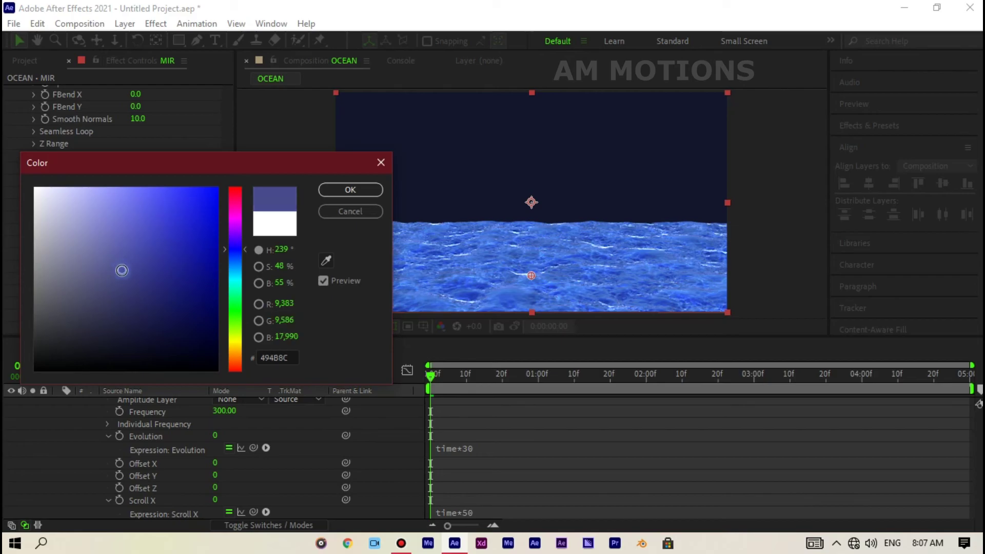
{"action": "left_click_drag", "start_coordinate": [122, 270], "coordinate": [117, 268]}
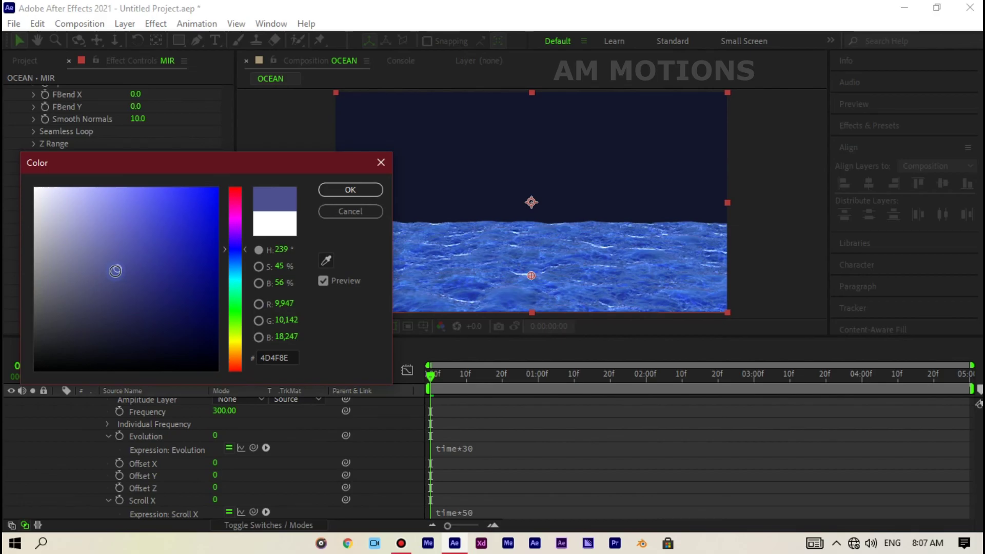
{"action": "key", "text": "Return"}
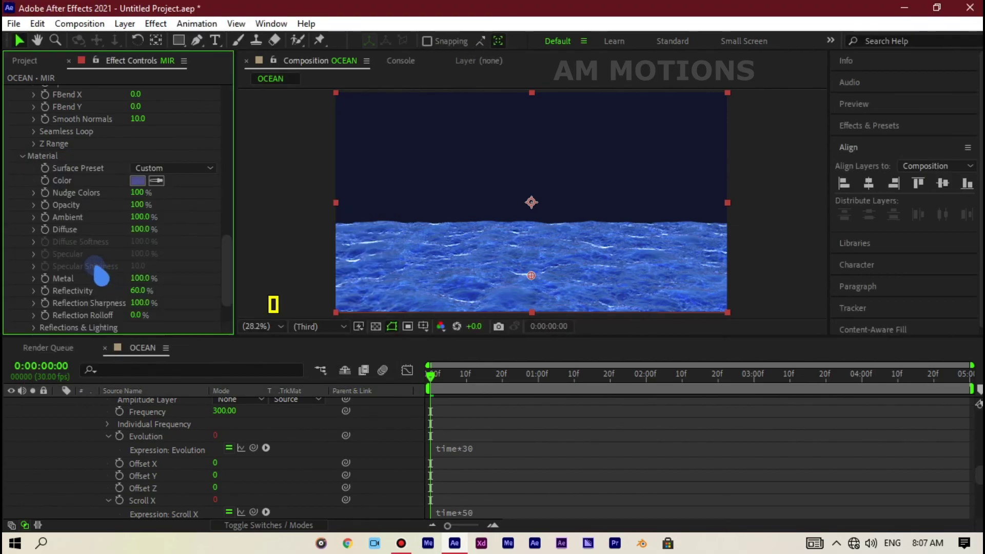
- Play a preview of the animated blue ocean
{"action": "scroll", "coordinate": [108, 277], "scroll_direction": "down", "scroll_amount": 2}
{"action": "scroll", "coordinate": [99, 275], "scroll_direction": "down", "scroll_amount": 1}
{"action": "scroll", "coordinate": [102, 277], "scroll_direction": "up", "scroll_amount": 5}
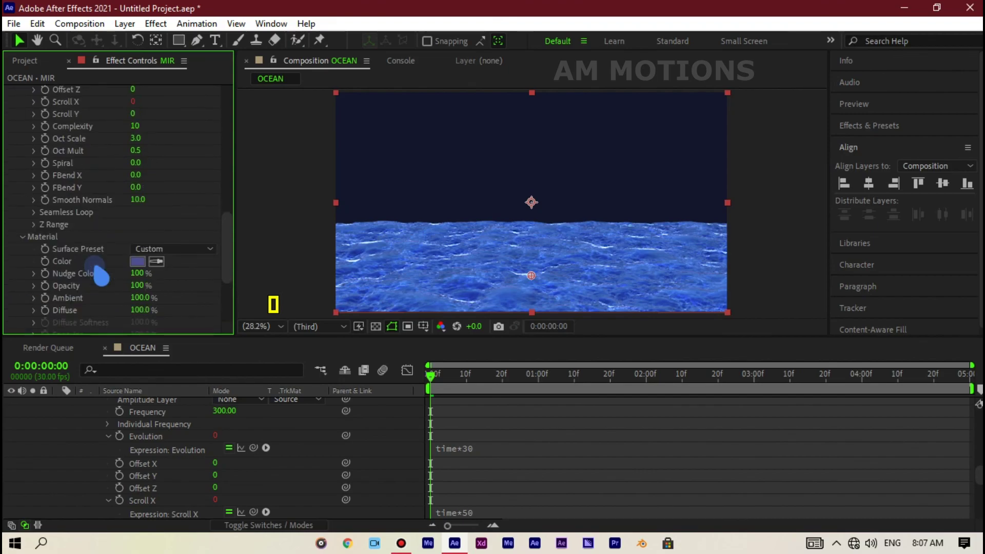
{"action": "key", "text": "space"}
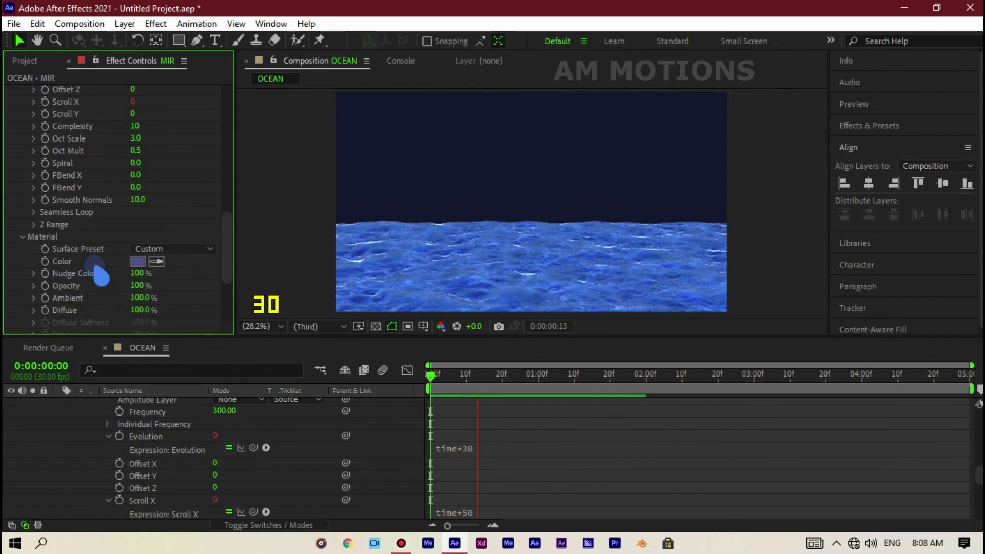